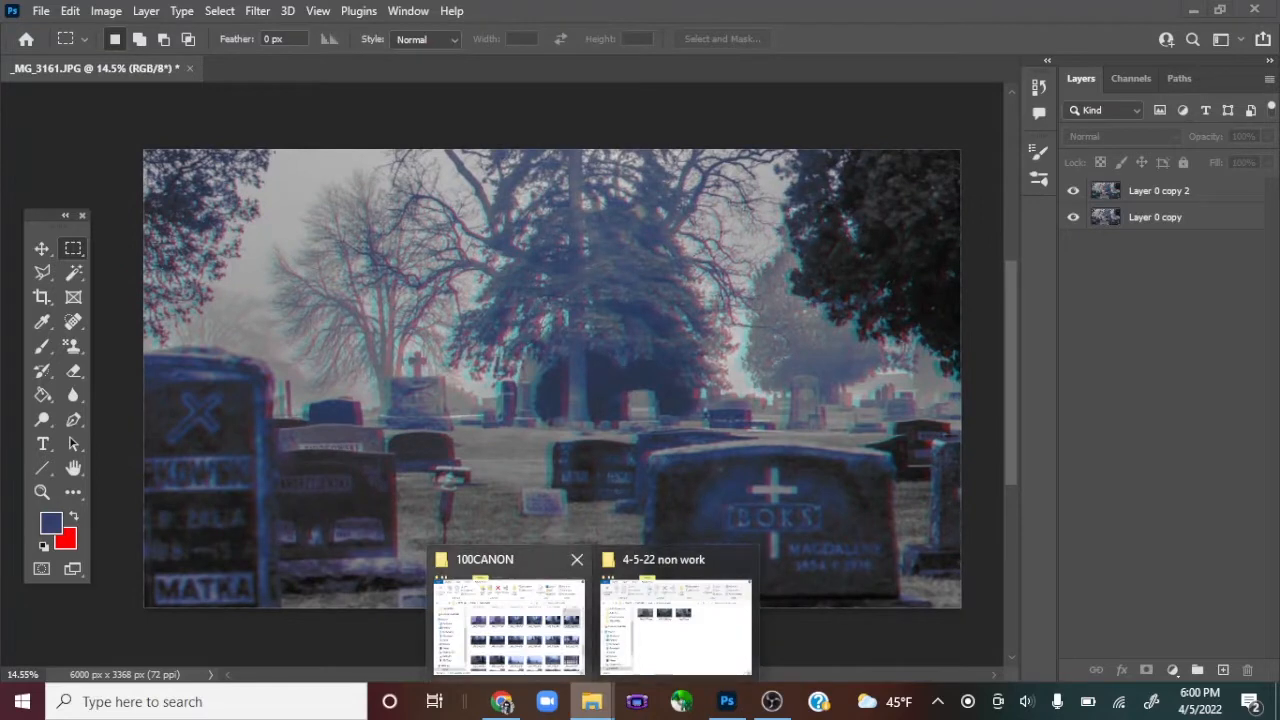
Preview the cemetery photos from _MG_3162.JPG to _MG_3164.JPG in the 100CANON folder, and open _MG_3164.JPG in Photoshop.
left_click(500, 590)
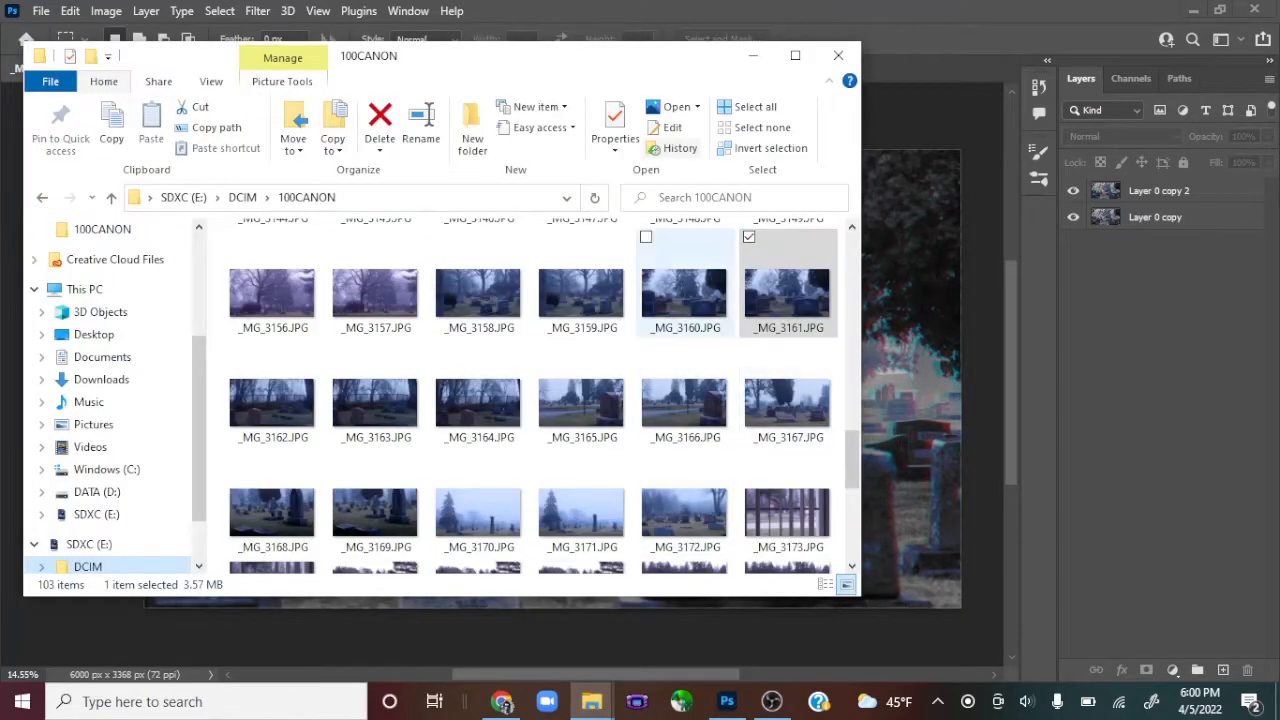
double_click(271, 402)
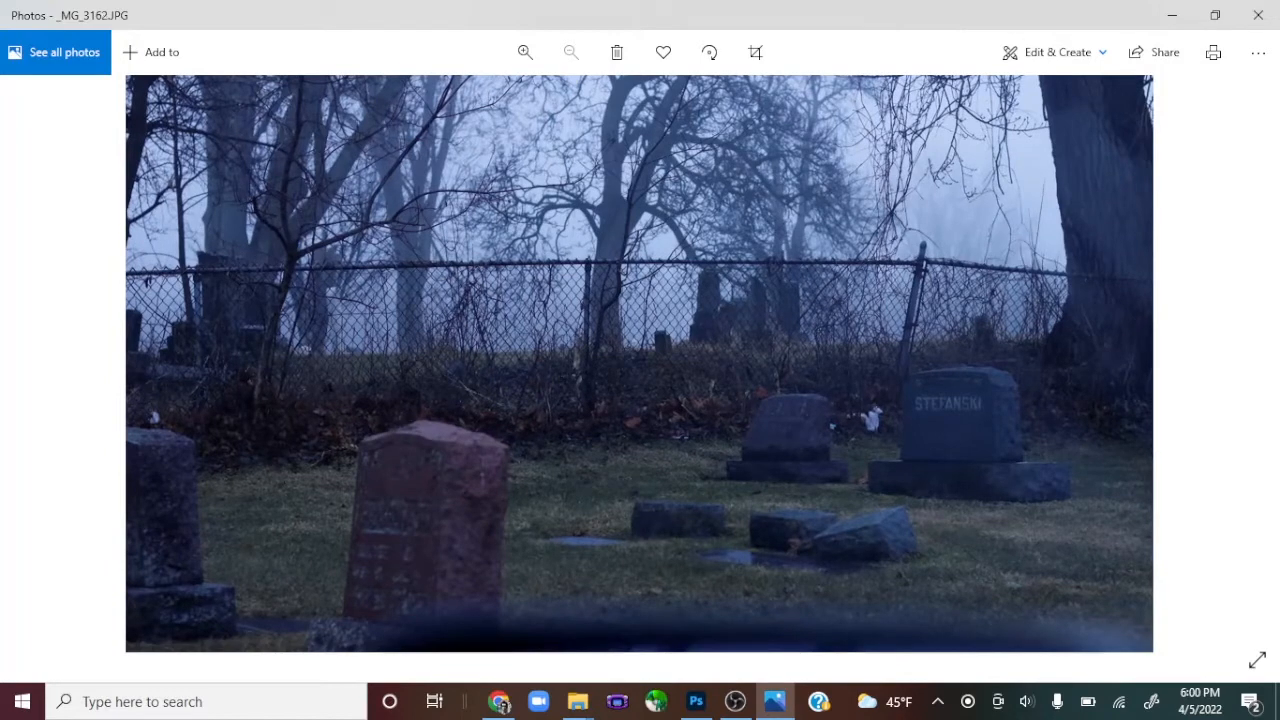
key("Right")
key("Left")
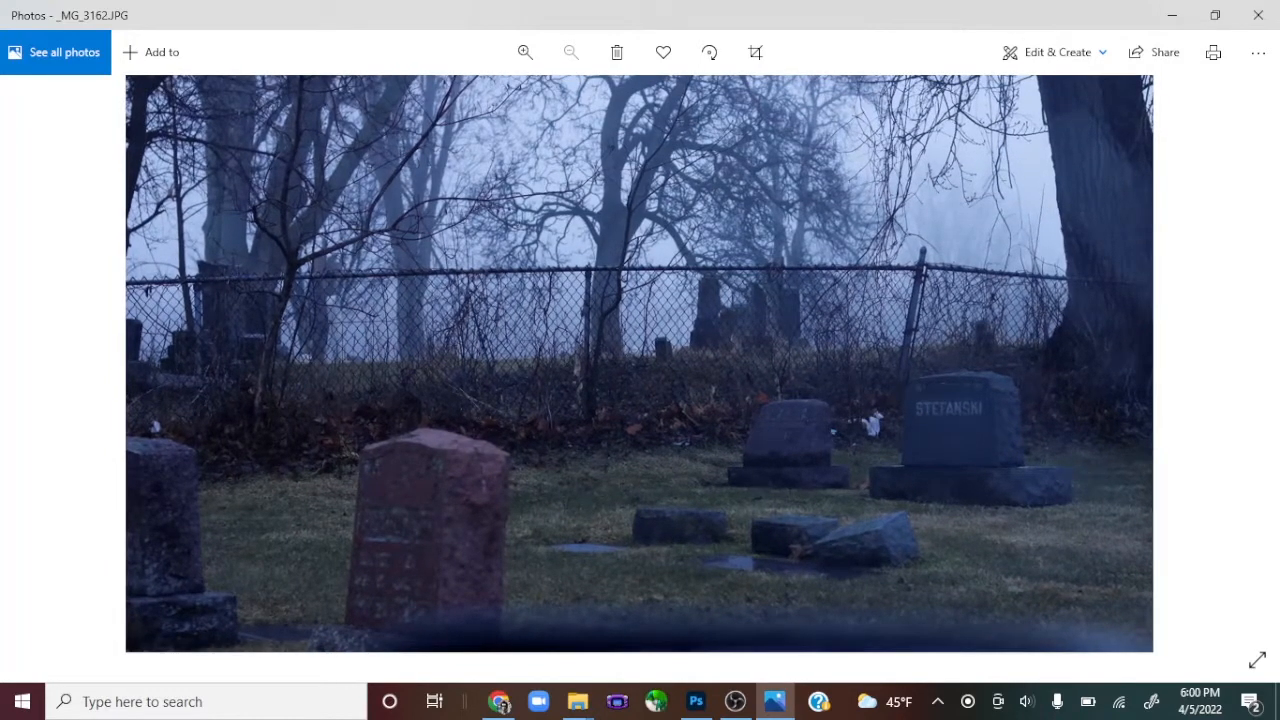
key("Right")
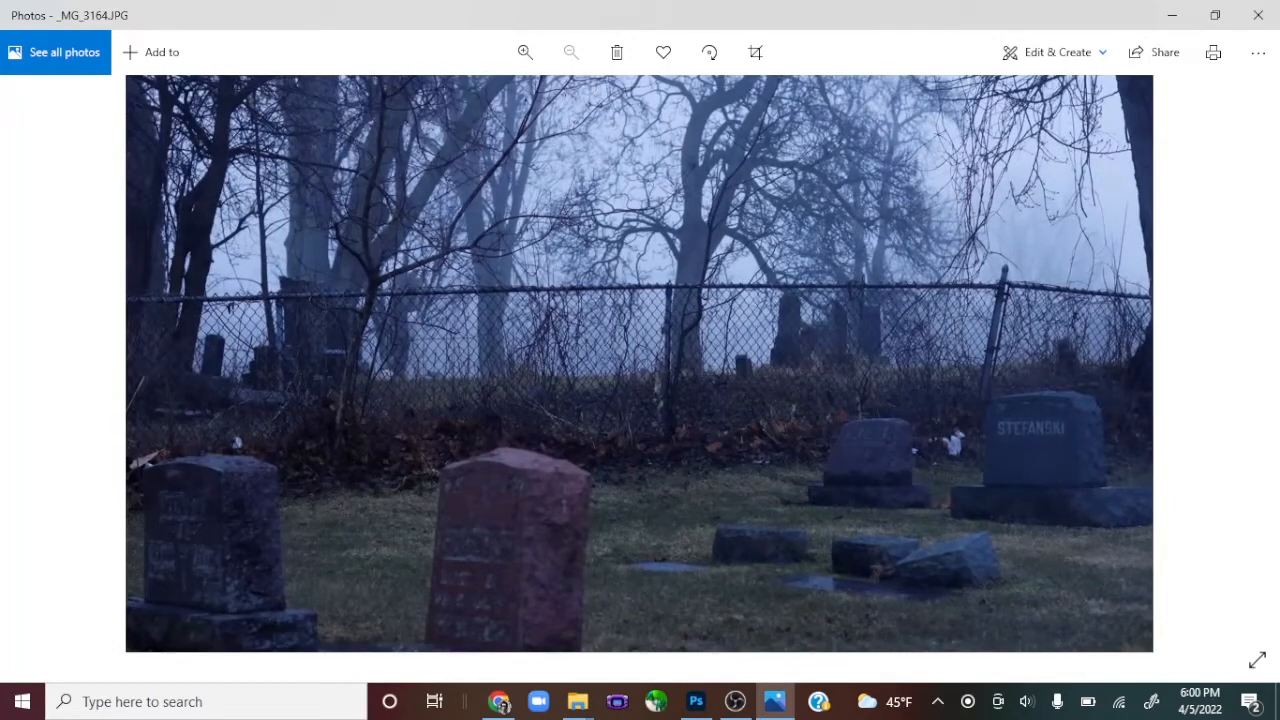
left_click(1258, 15)
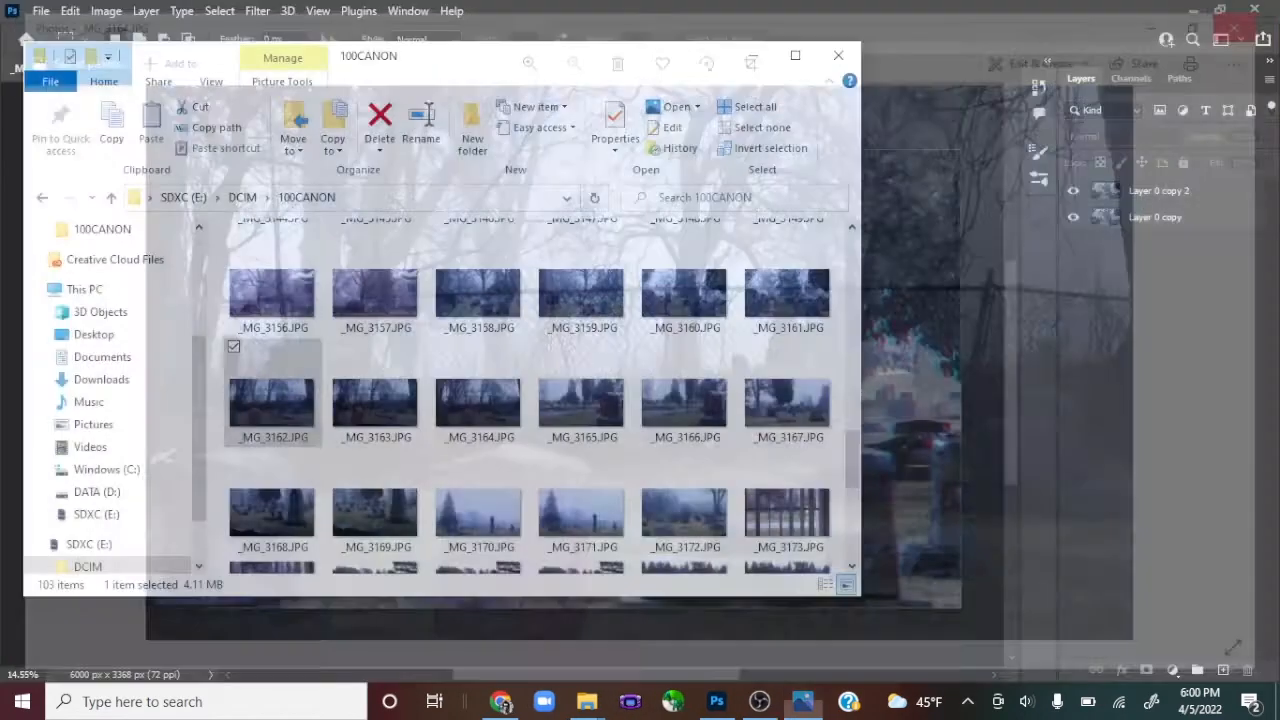
left_click_drag(477, 400, 930, 110)
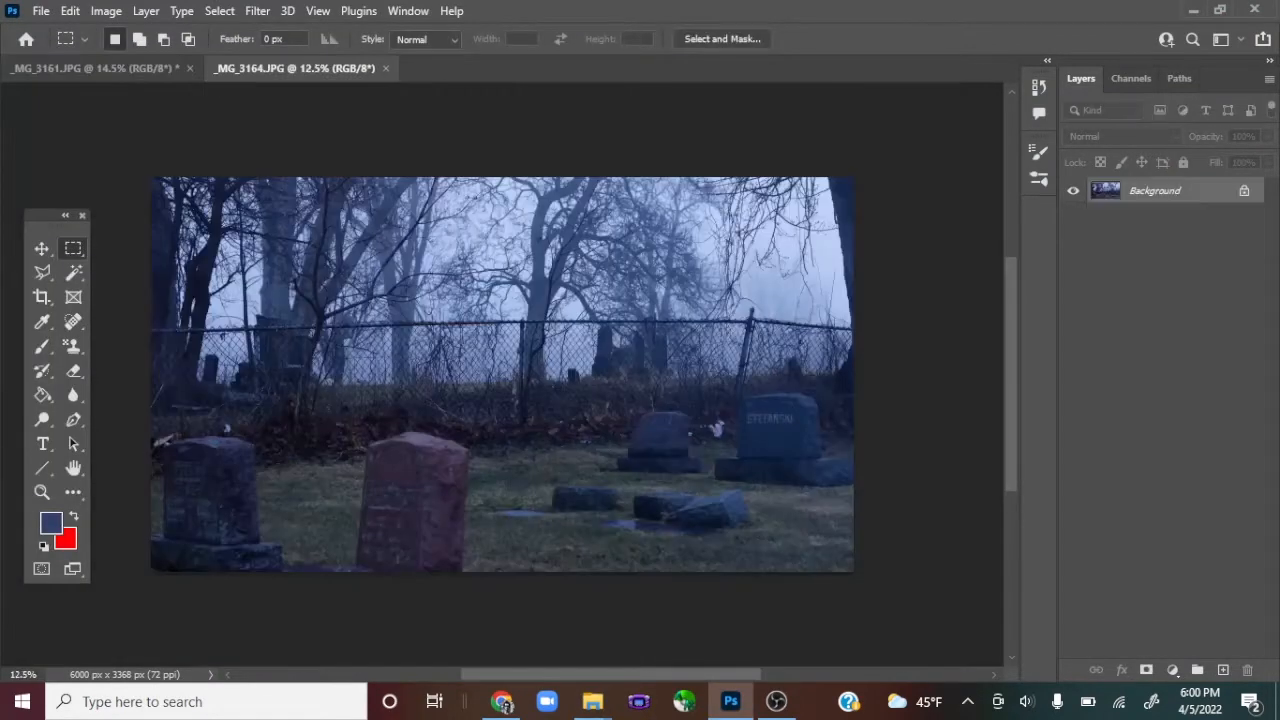
Unlock the background so it becomes a regular layer, and open the Camera Raw Filter on it.
left_click(1244, 191)
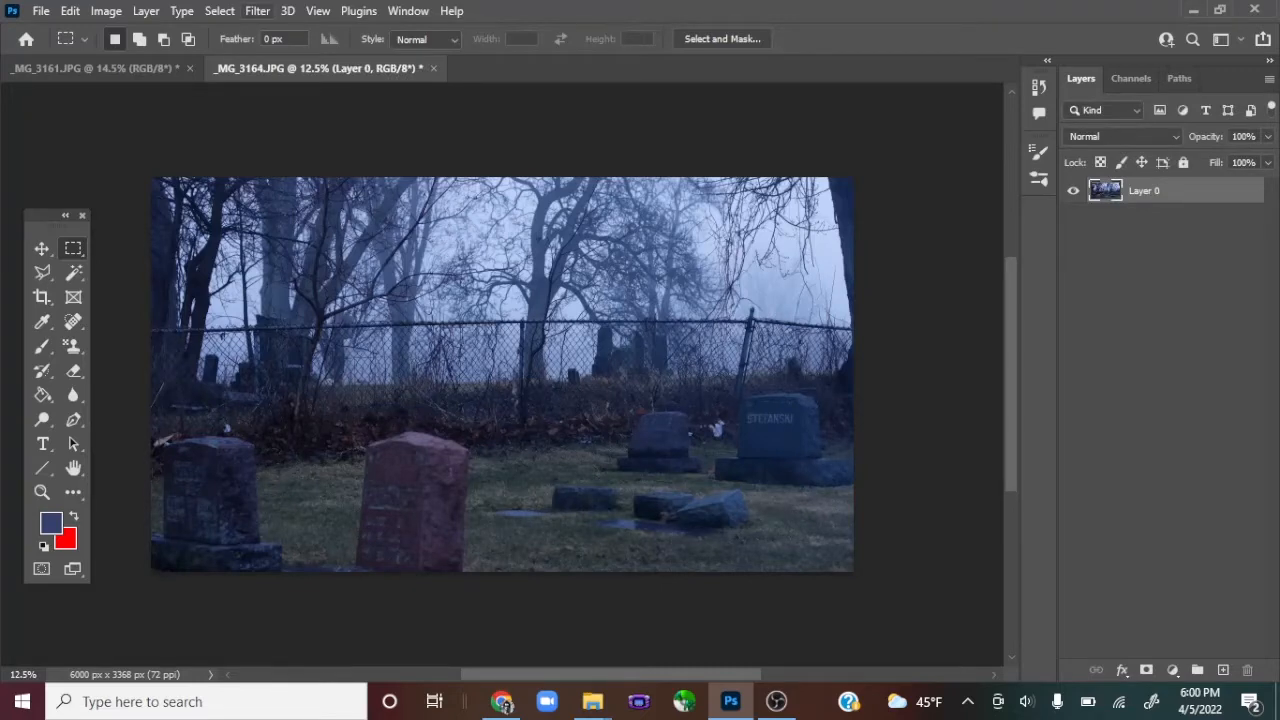
left_click(257, 11)
key("Return")
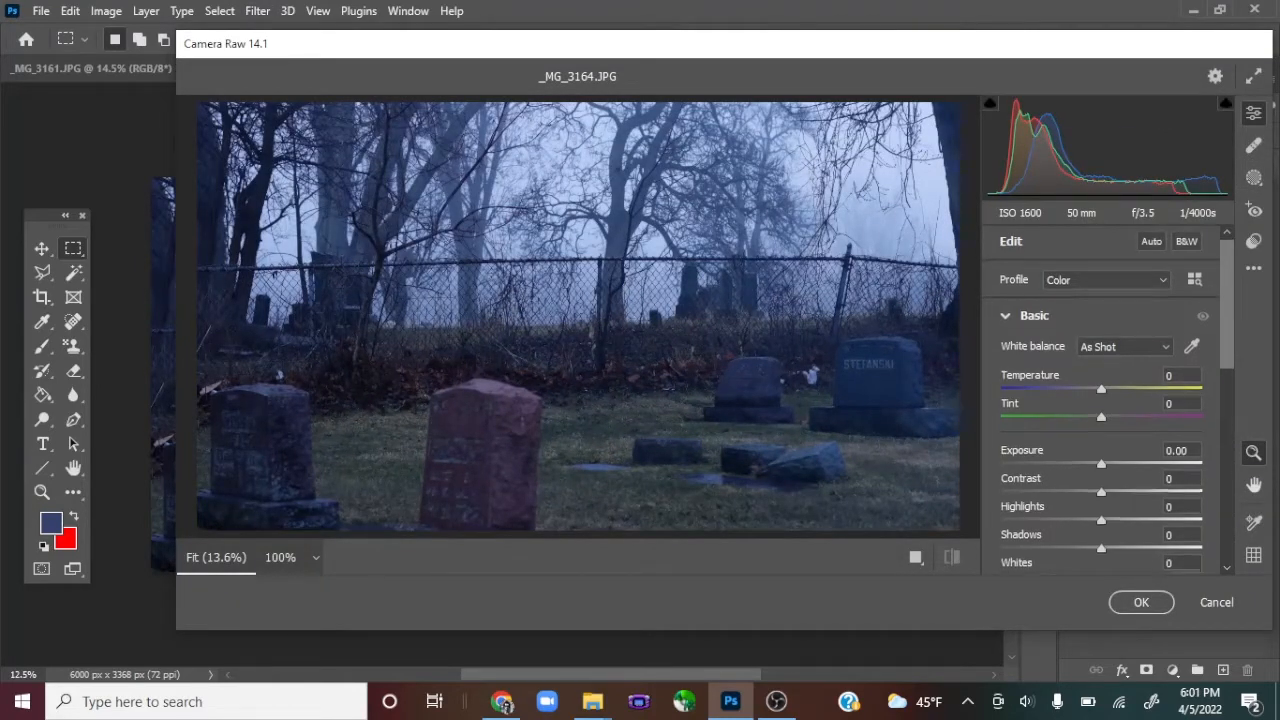
Set Contrast to -100 and Clarity to +100 for the cemetery photo in Camera Raw.
scroll(1100, 400, "down", 3)
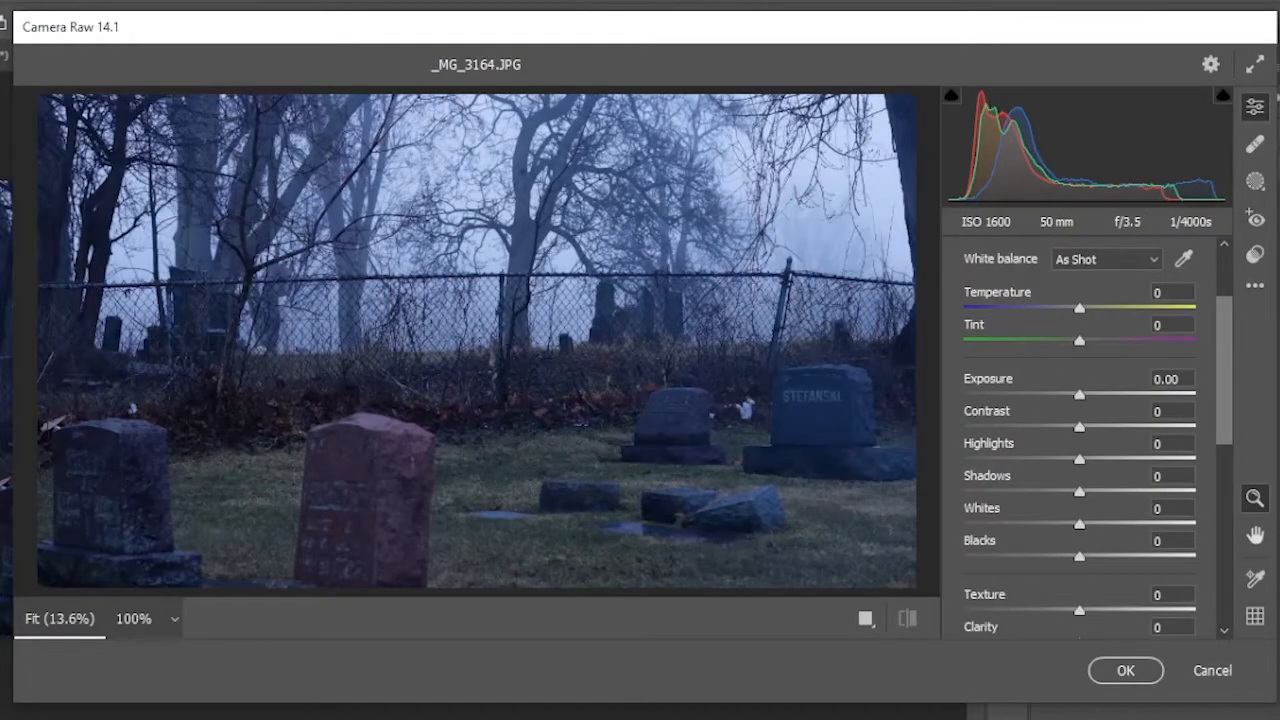
left_click_drag(1079, 427, 964, 427)
scroll(1080, 440, "down", 3)
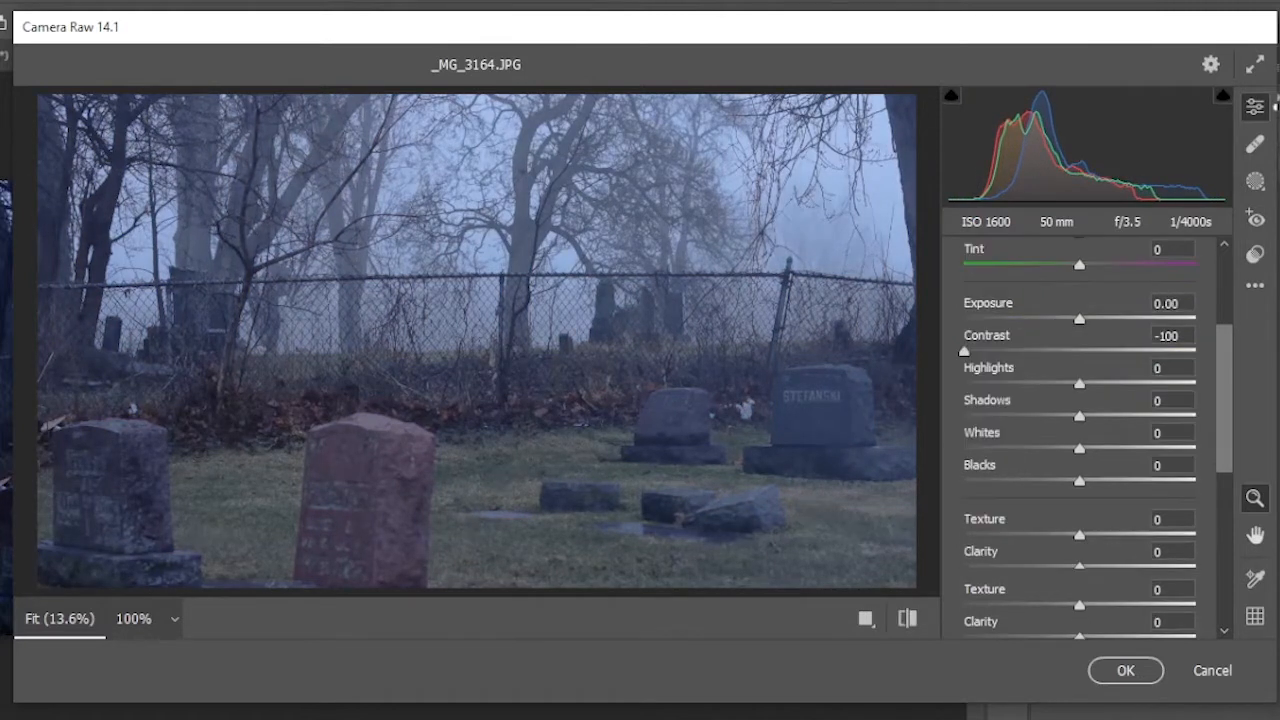
left_click_drag(1079, 517, 1195, 517)
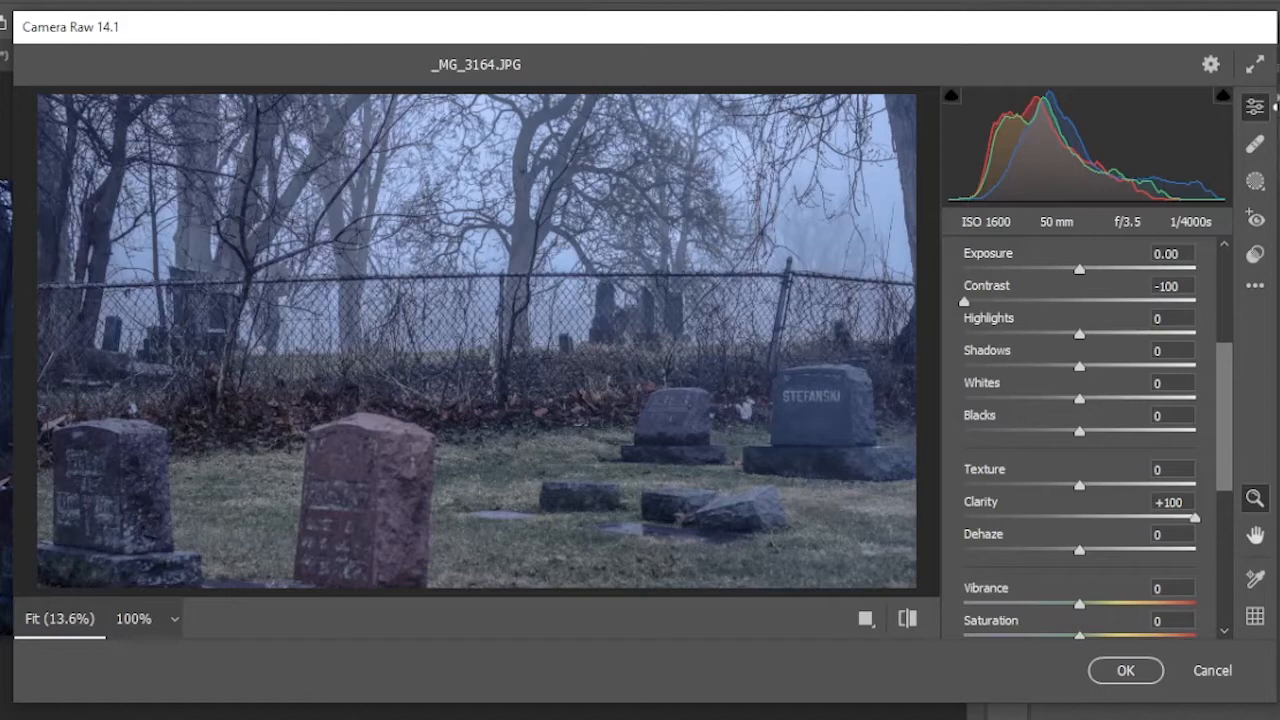
Darken the photo's tonal ranges with Highlights -36, Shadows -64, Whites -53 and Blacks -35.
scroll(1090, 440, "up", 3)
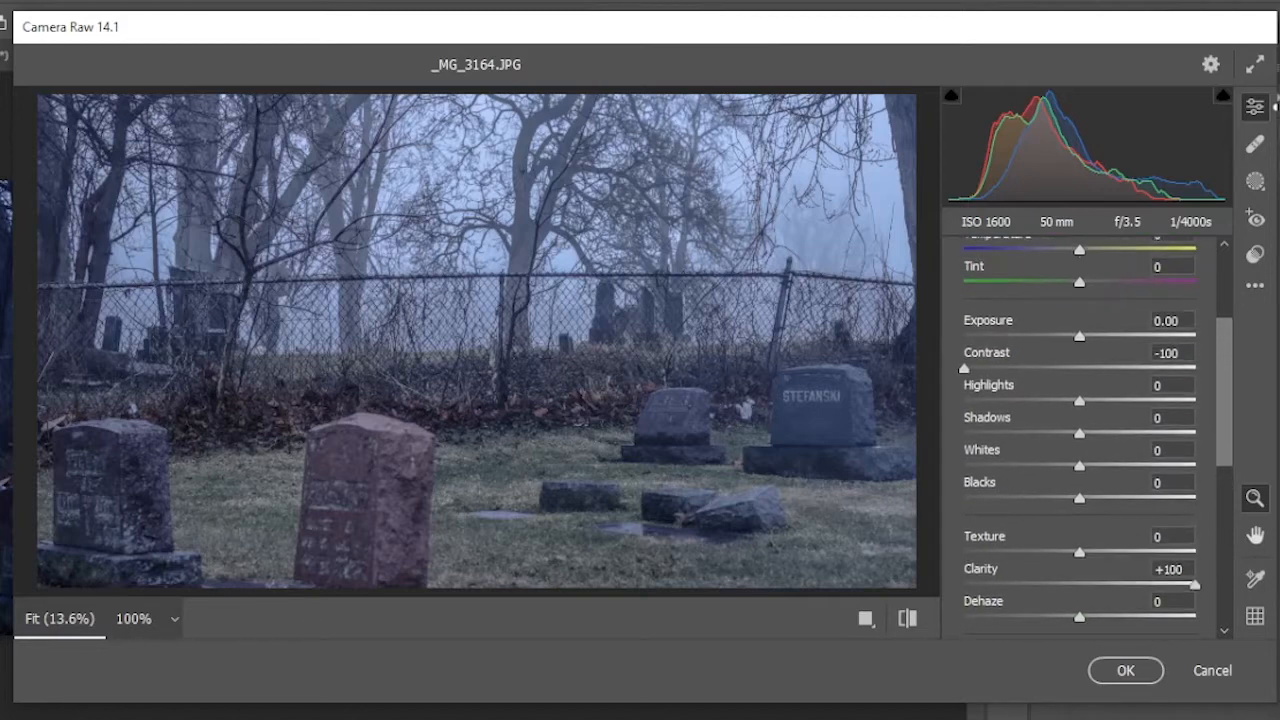
scroll(1090, 440, "up", 1)
left_click_drag(1079, 507, 1050, 507)
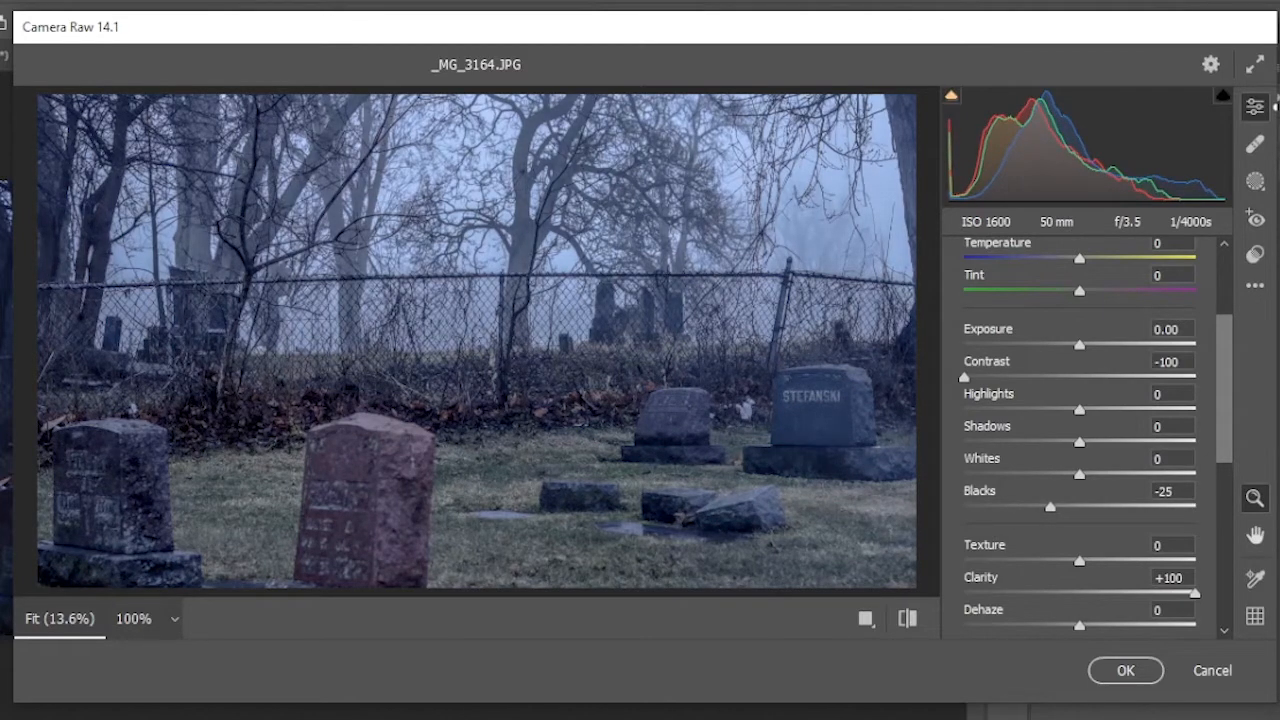
left_click_drag(1079, 441, 964, 441)
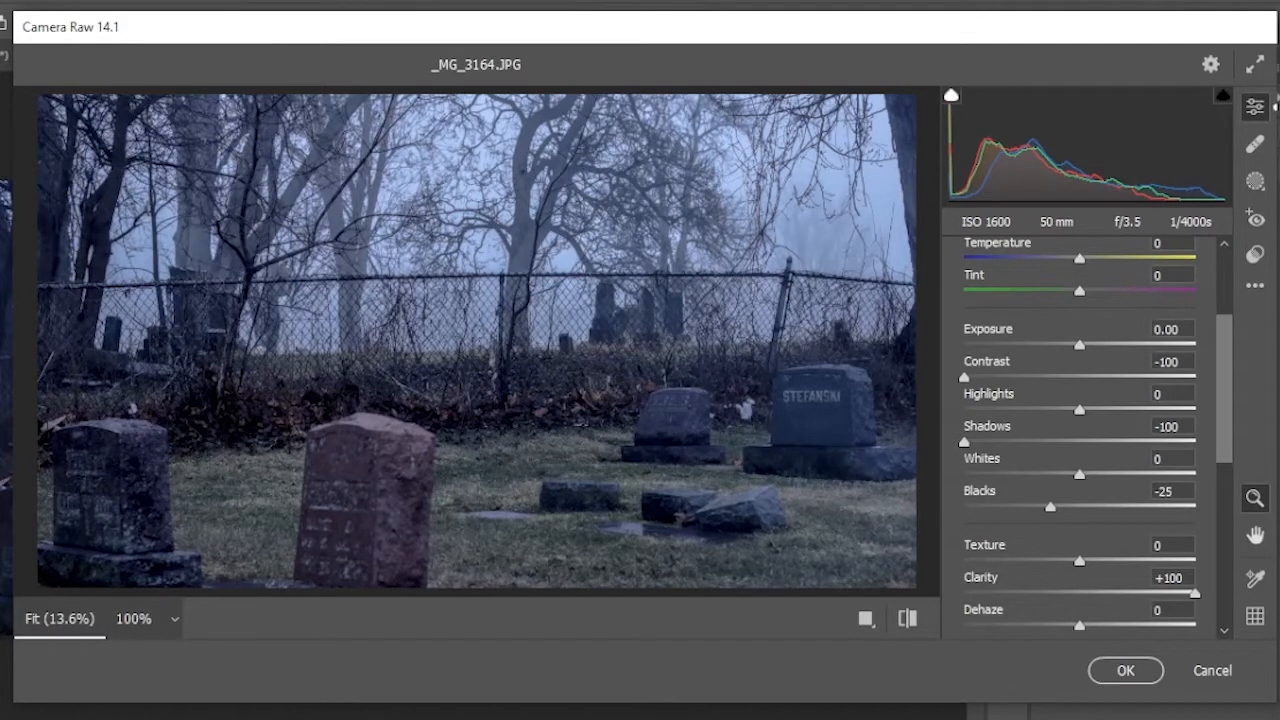
left_click_drag(1050, 507, 1040, 507)
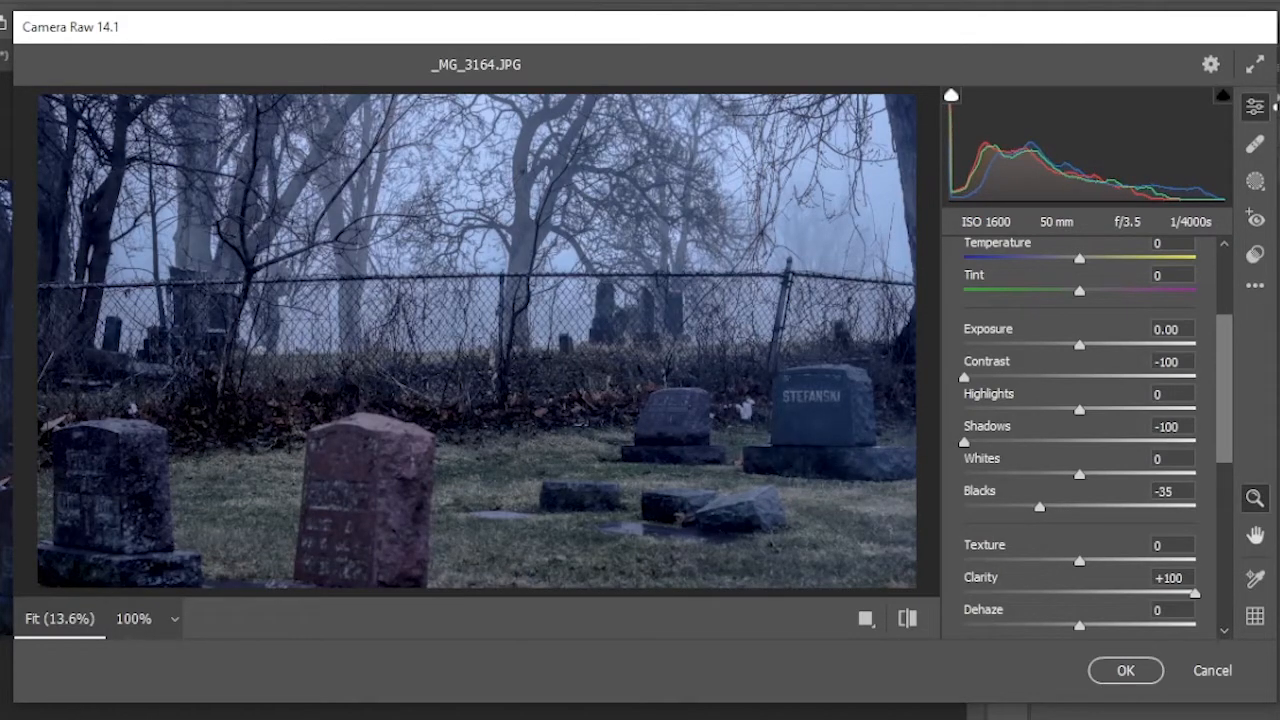
left_click_drag(964, 441, 1006, 441)
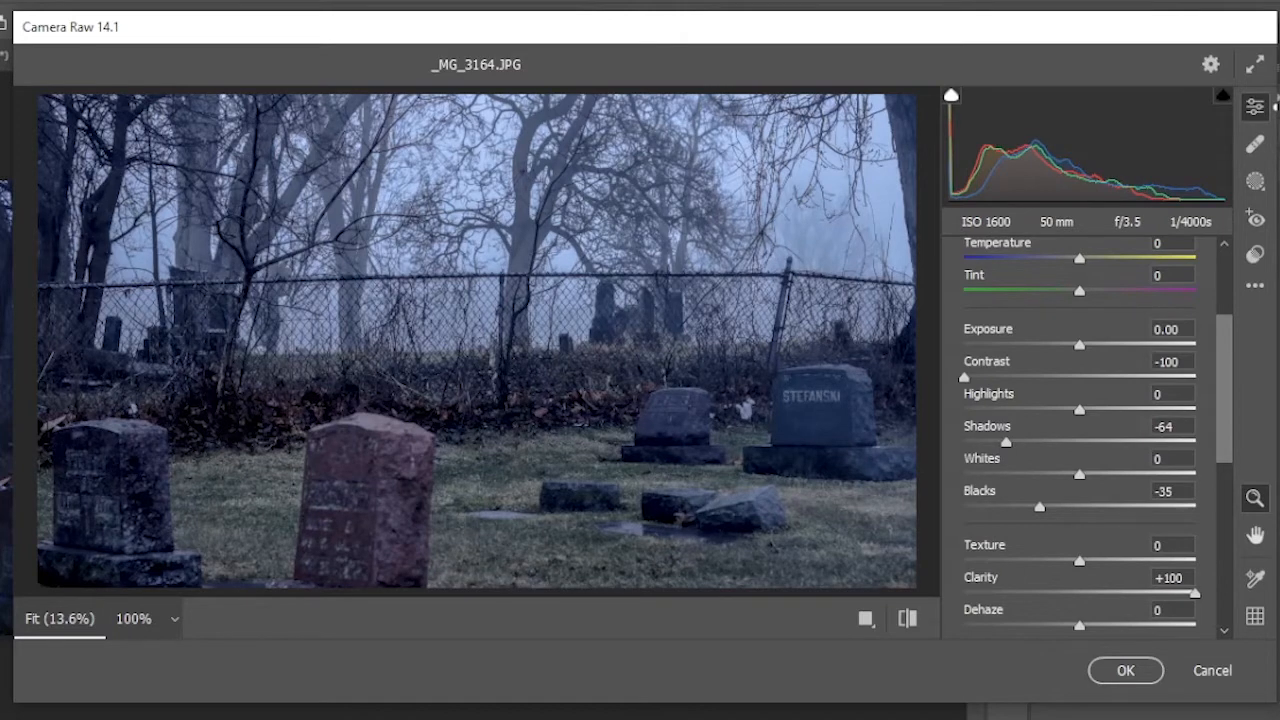
left_click_drag(1079, 473, 1018, 473)
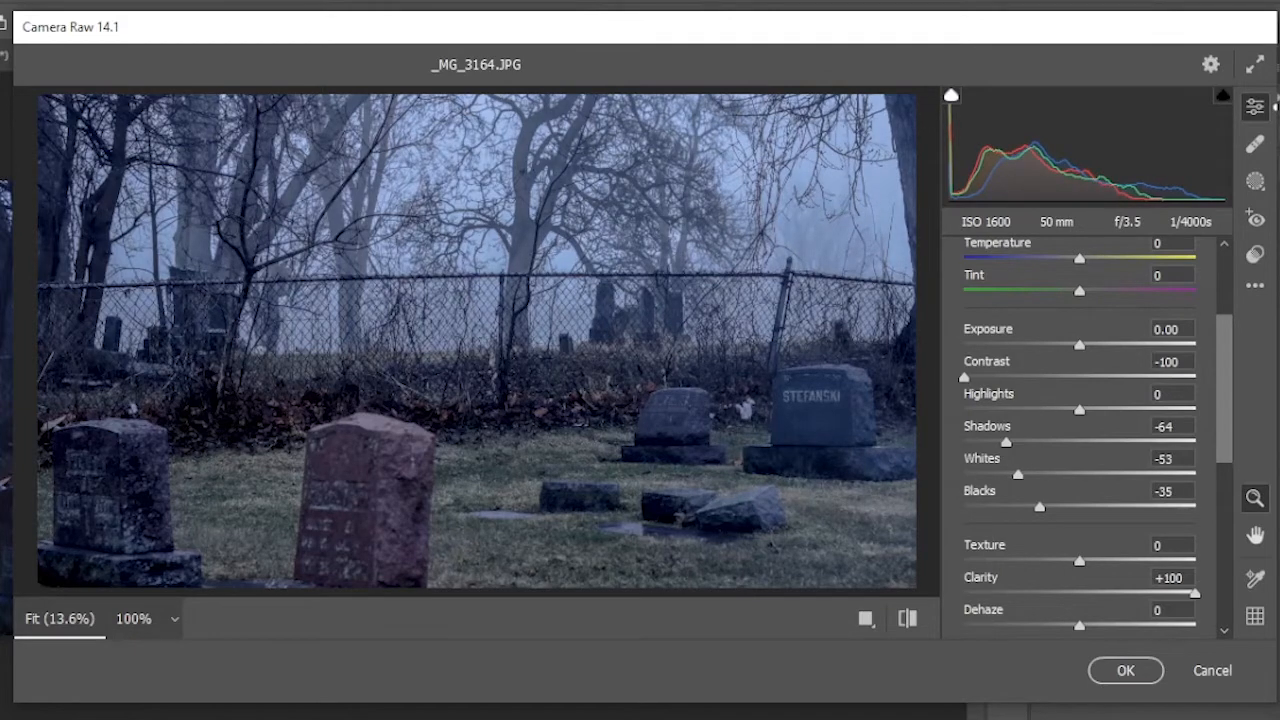
left_click_drag(1079, 409, 1037, 409)
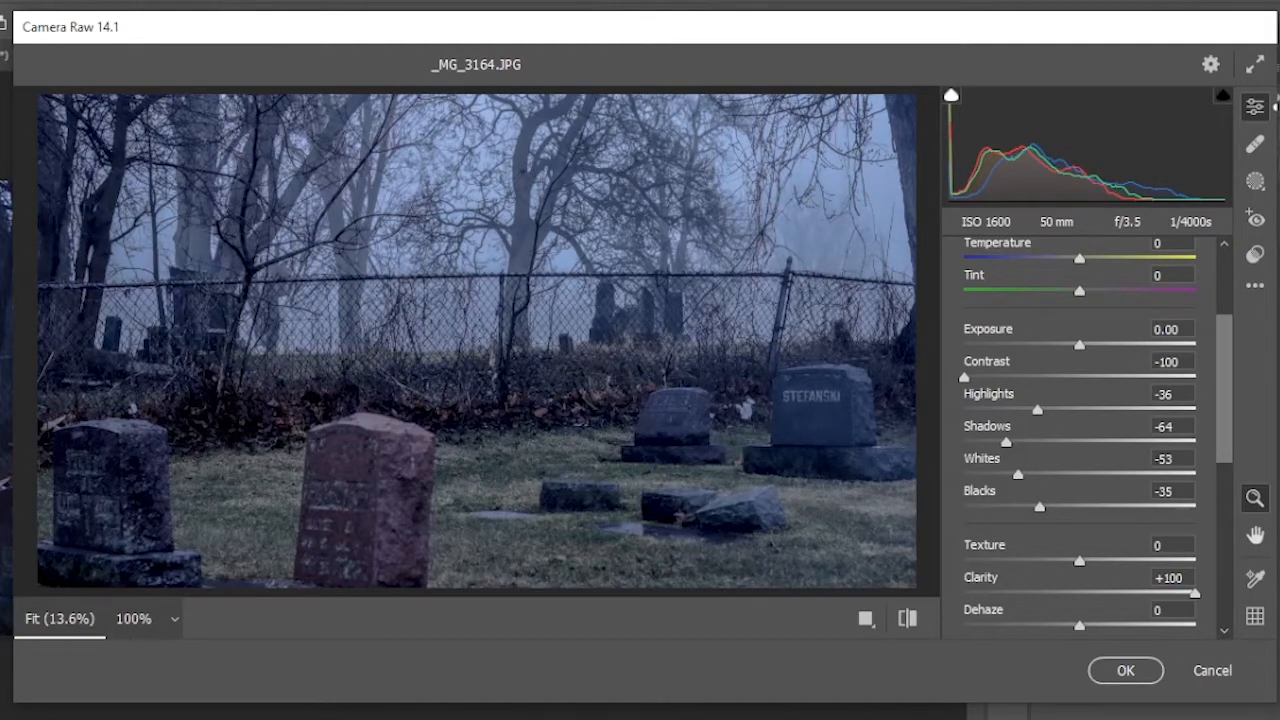
Raise Saturation to +55 and apply the Camera Raw adjustments to the layer.
scroll(1036, 396, "down", 3)
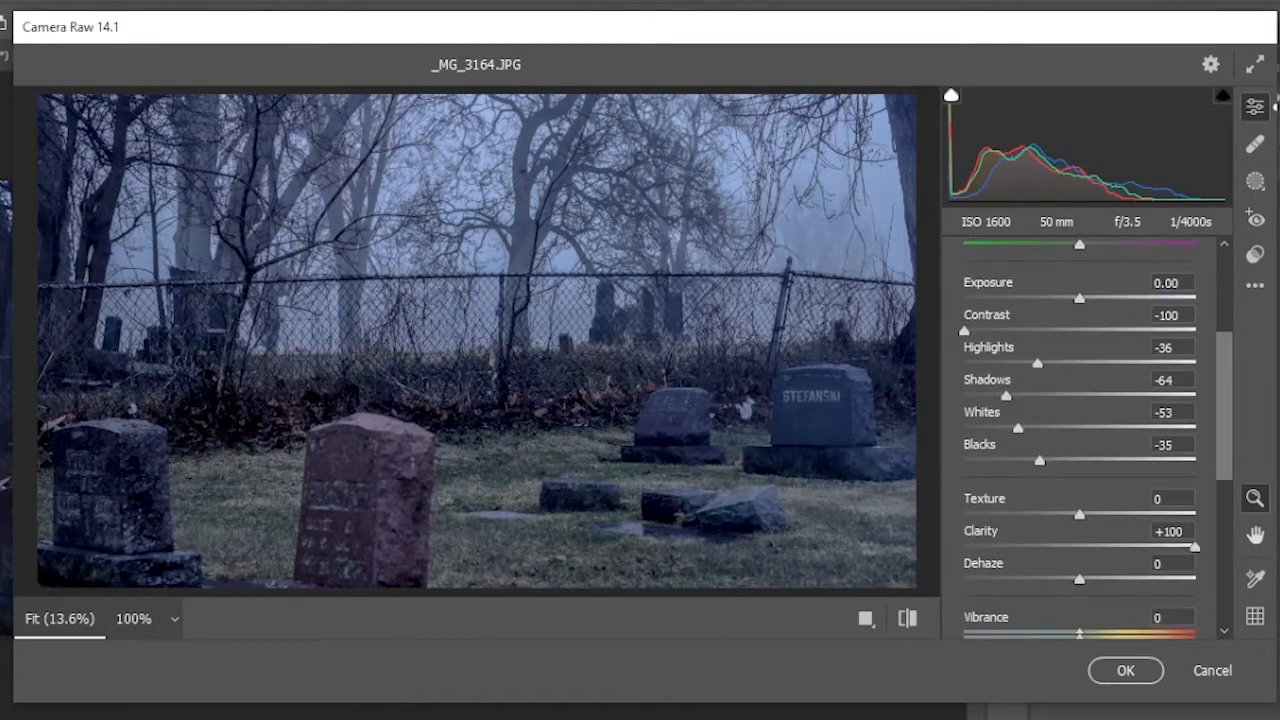
scroll(1080, 430, "down", 5)
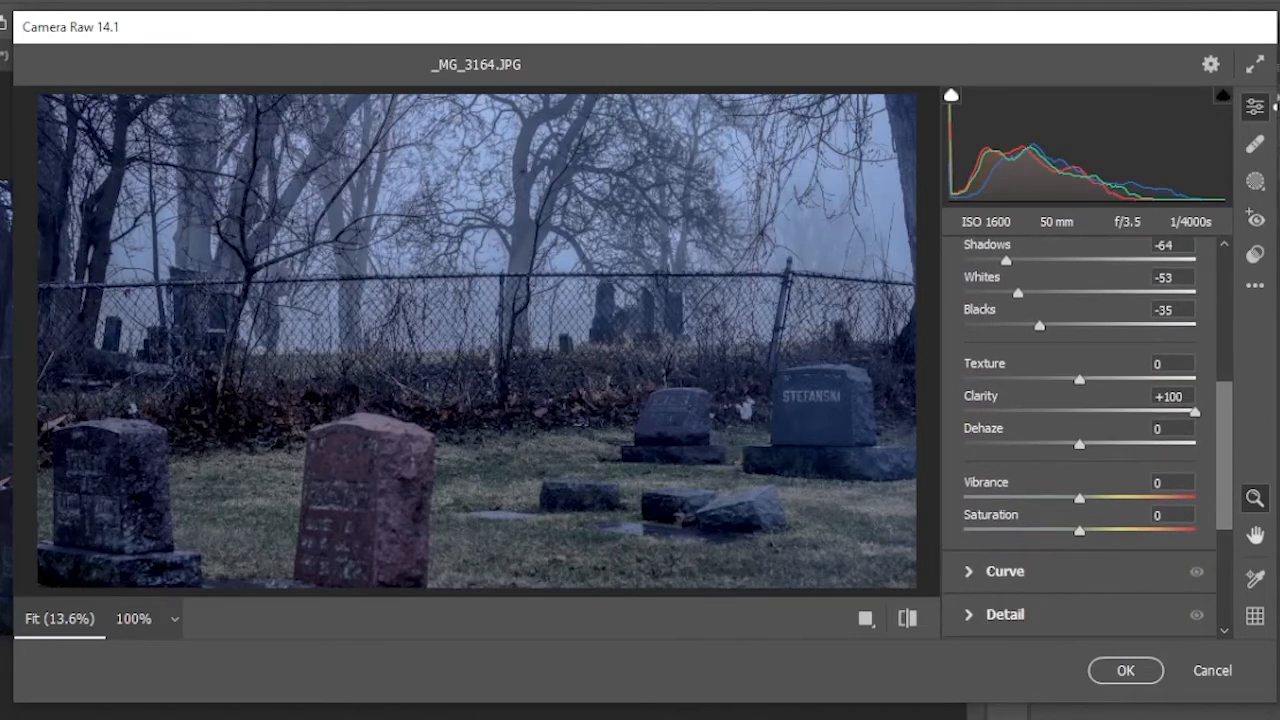
left_click_drag(1079, 530, 1143, 530)
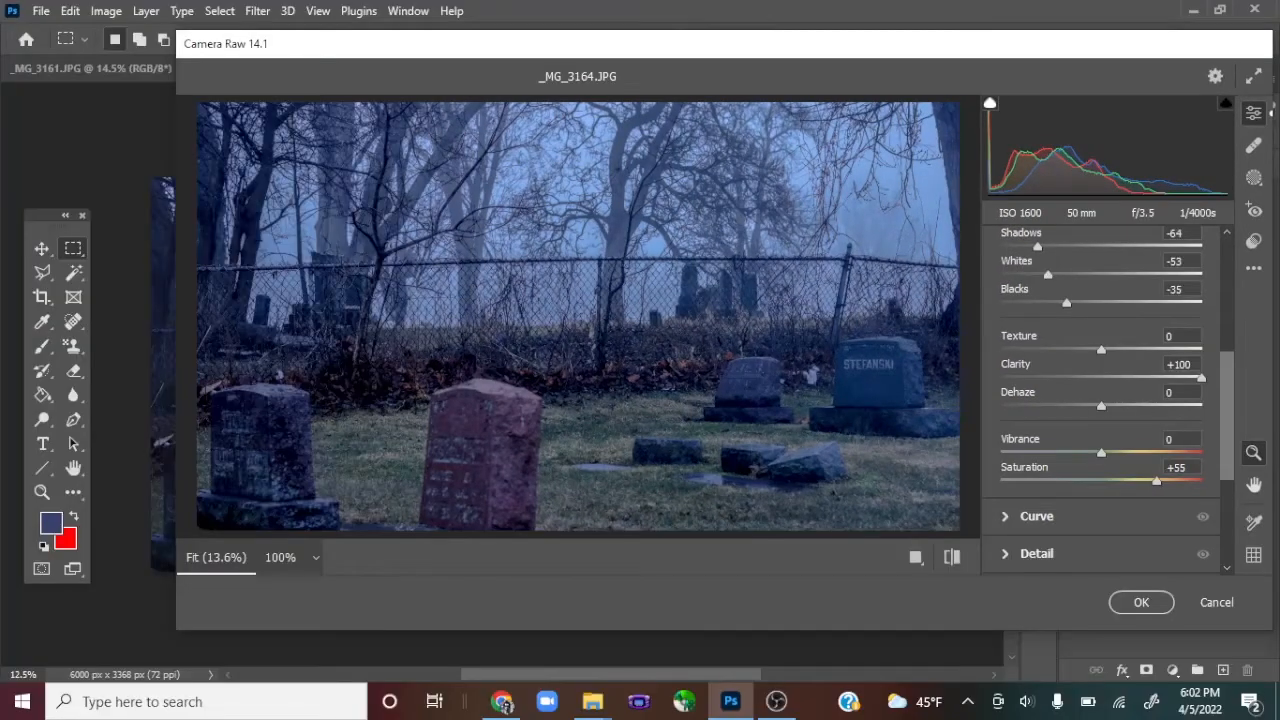
left_click(1141, 602)
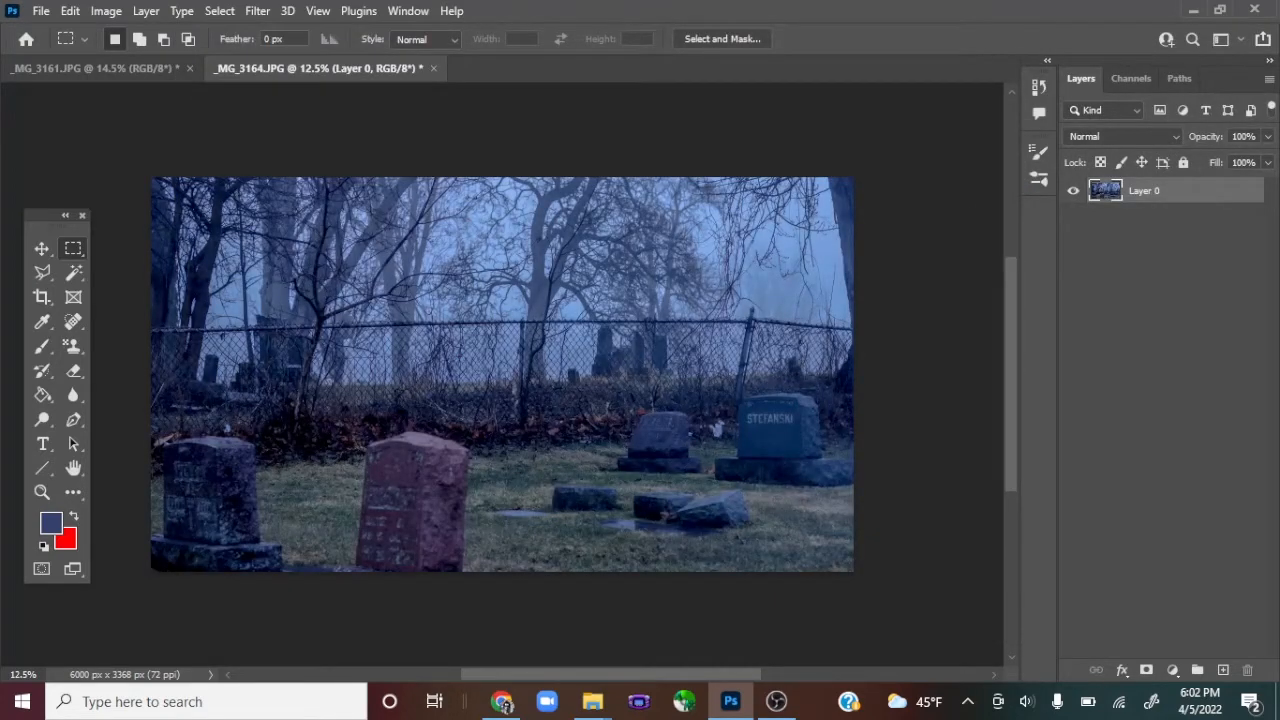
Duplicate Layer 0 within the same document as Layer 0 copy.
right_click(1152, 191)
left_click(1010, 101)
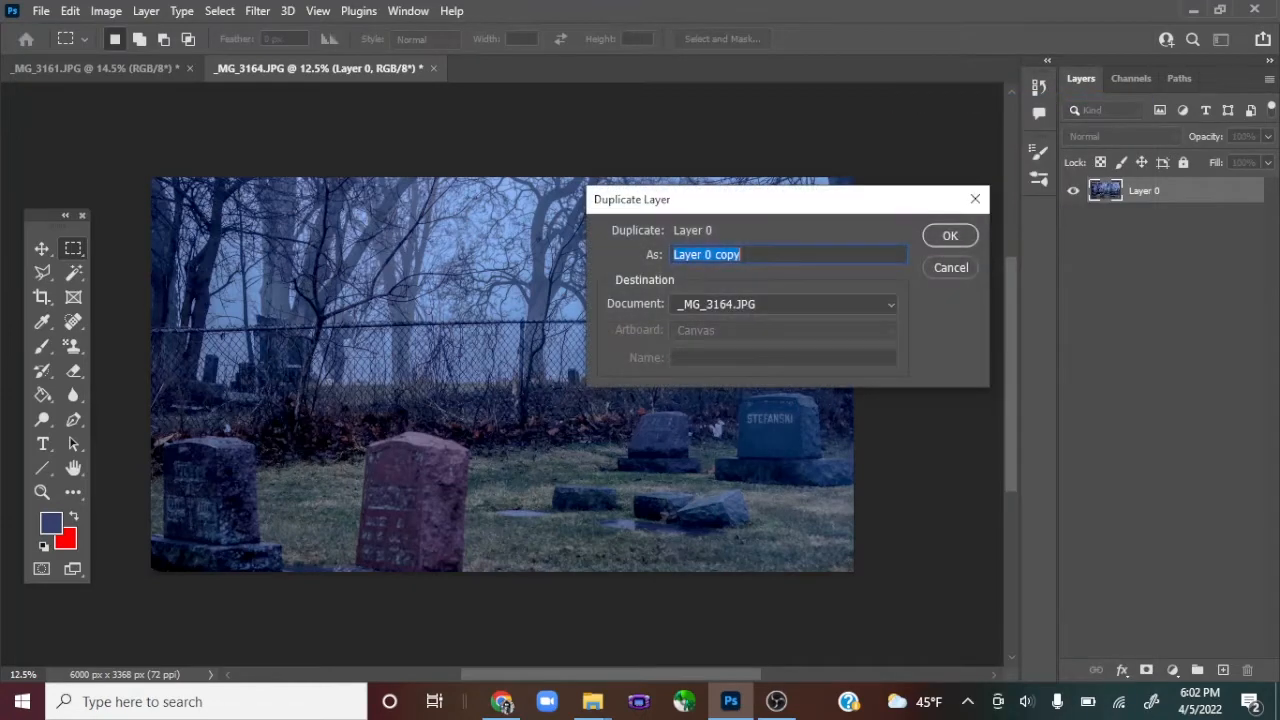
key("Return")
Desaturate the lower Layer 0 with Hue/Saturation at Saturation -100, and check it by briefly hiding the layer above.
key("alt+bracketleft")
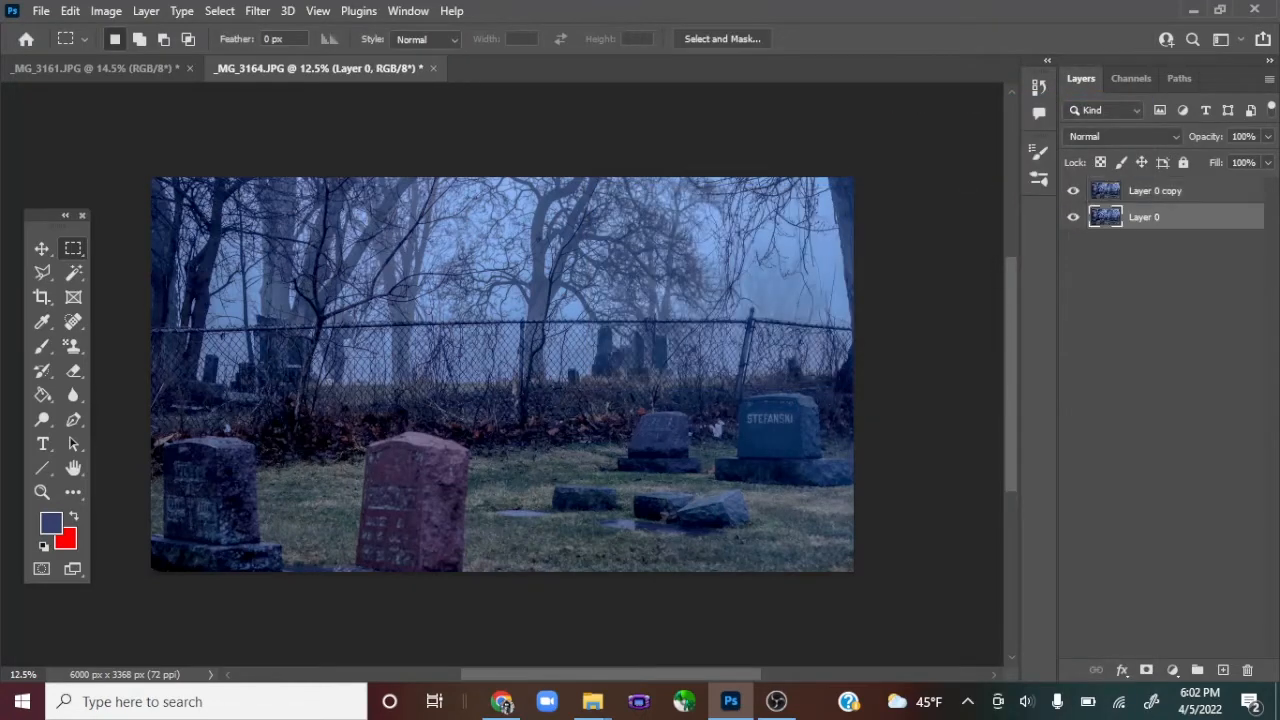
key("alt+i")
key("Down")
key("Right")
key("Down")
key("Down")
key("Down")
key("Down")
key("Down")
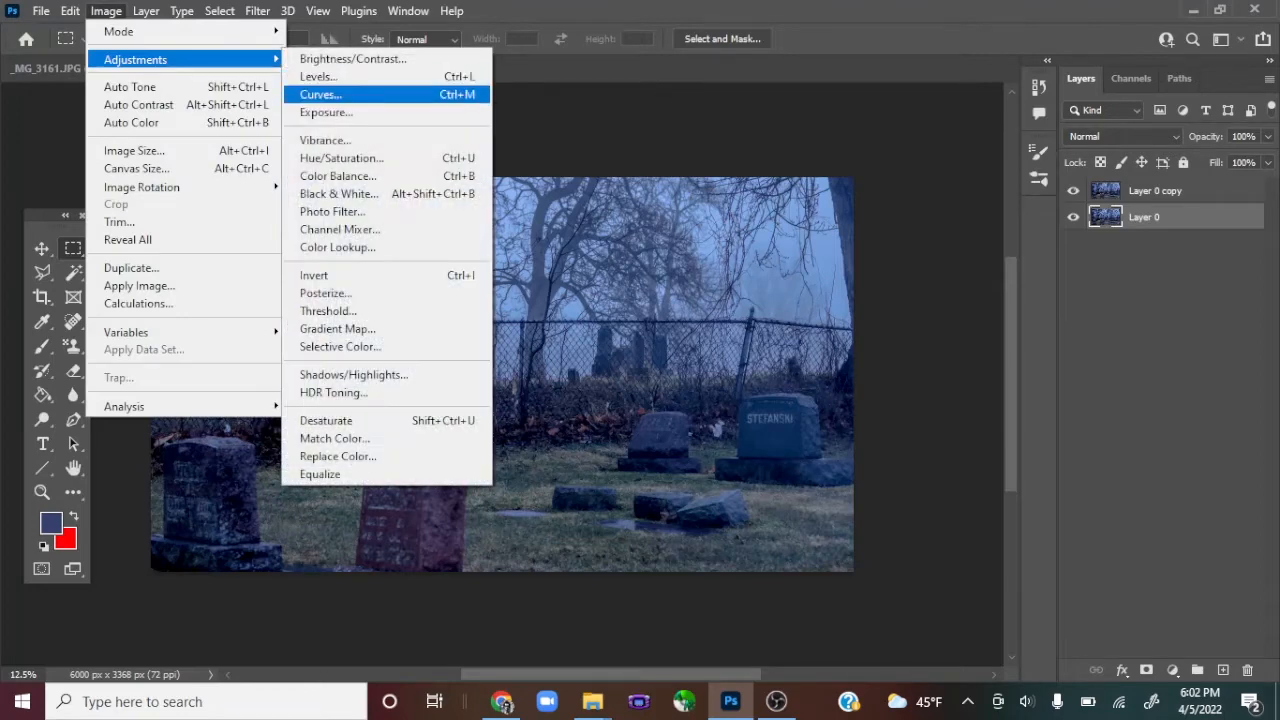
key("Return")
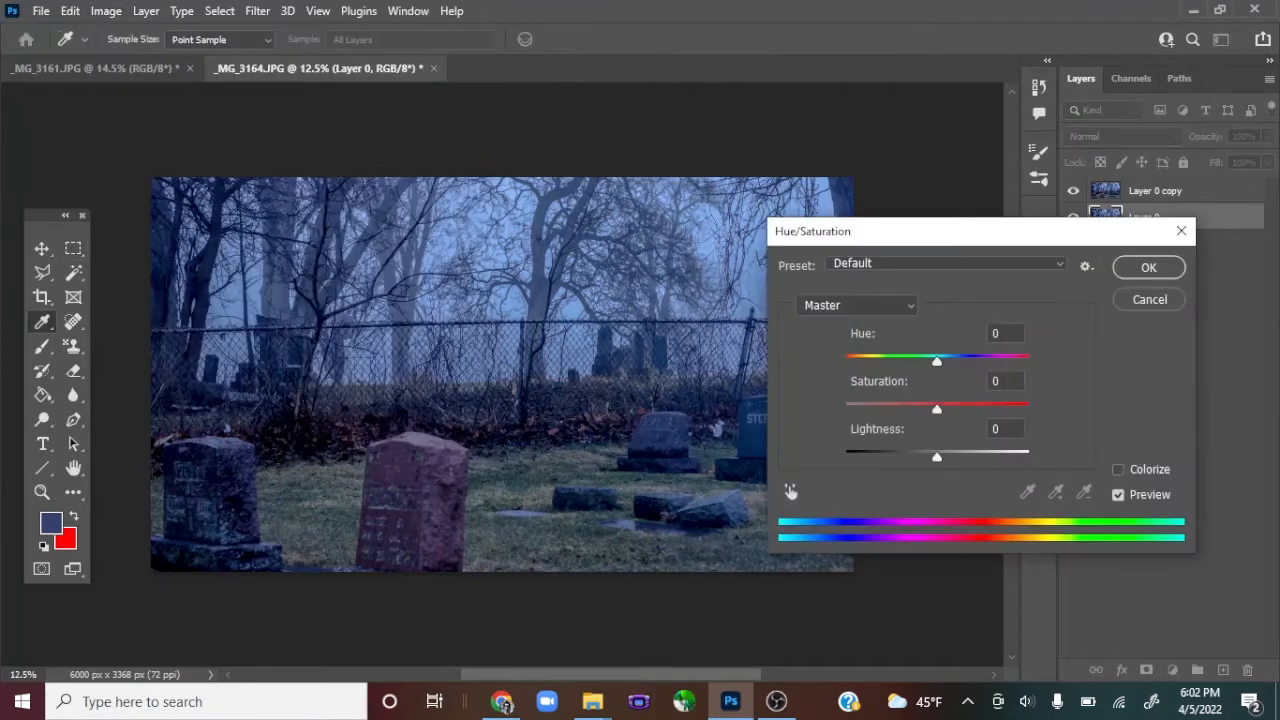
key("Tab")
type("-100")
key("Return")
key("m")
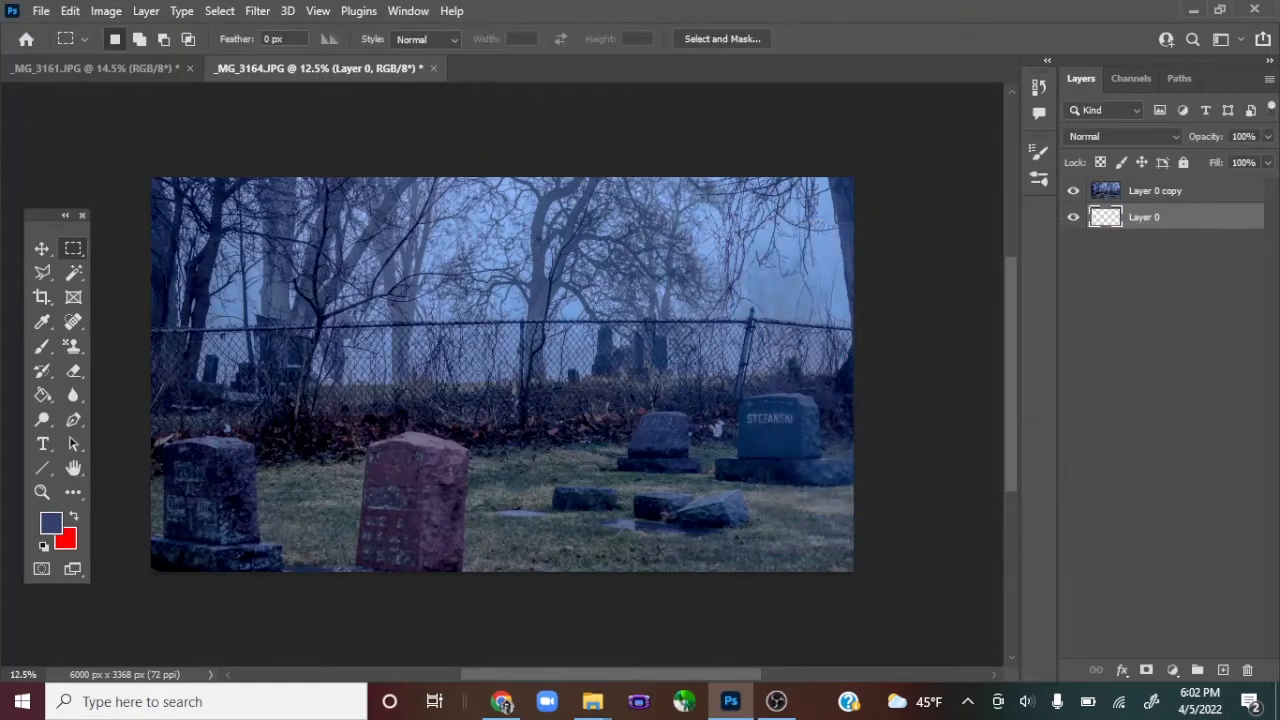
left_click(1073, 191)
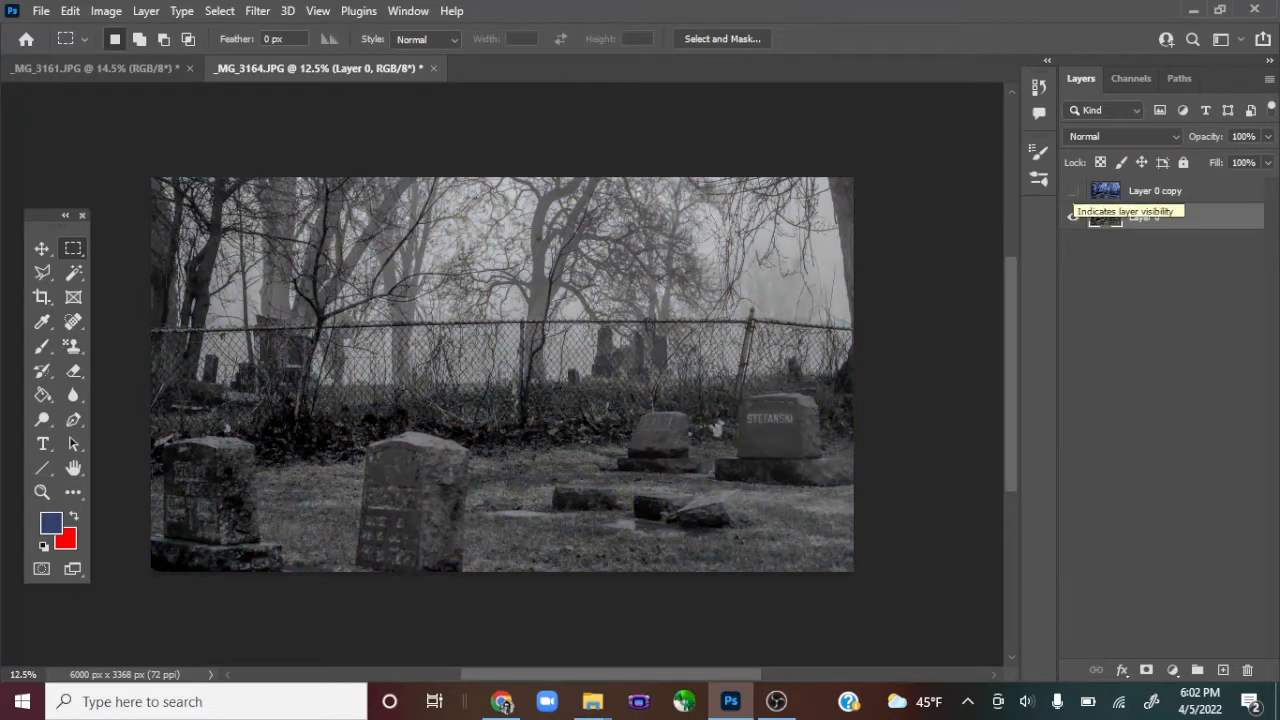
left_click(1073, 191)
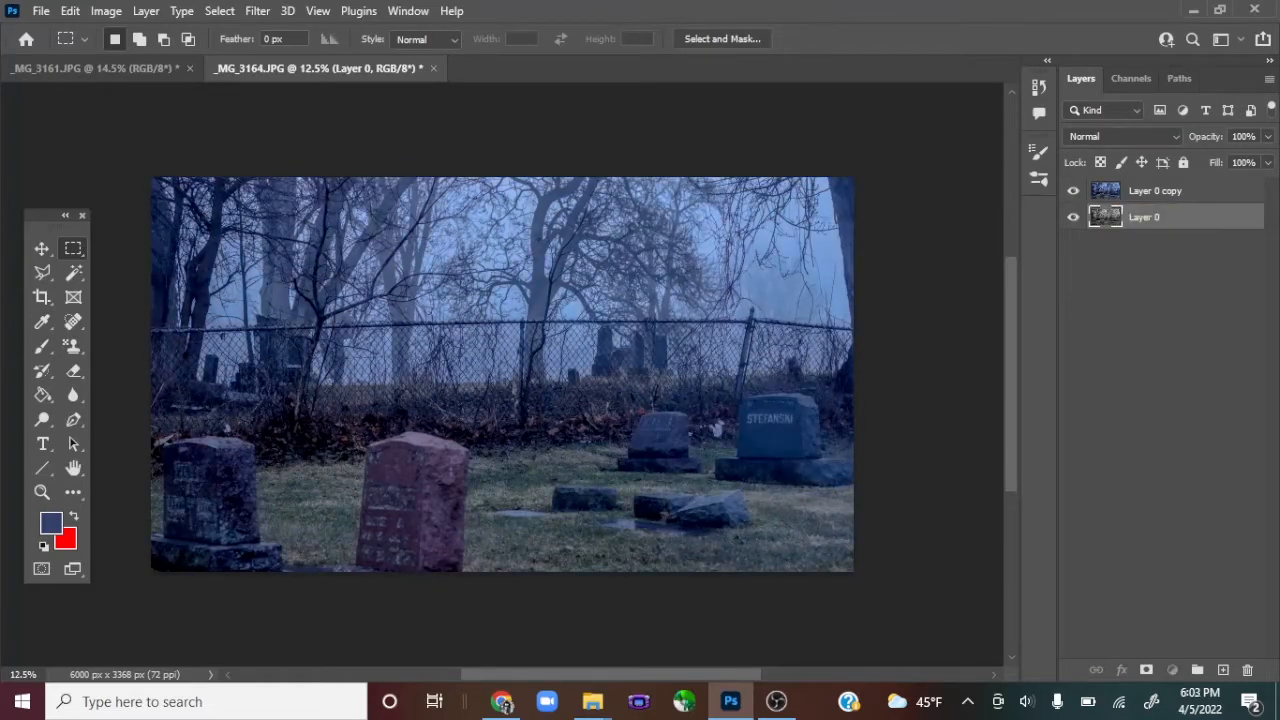
Select the muted blue tones of Layer 0 copy with Color Range, sampling colors from the photo at Fuzziness 51.
left_click(1150, 191)
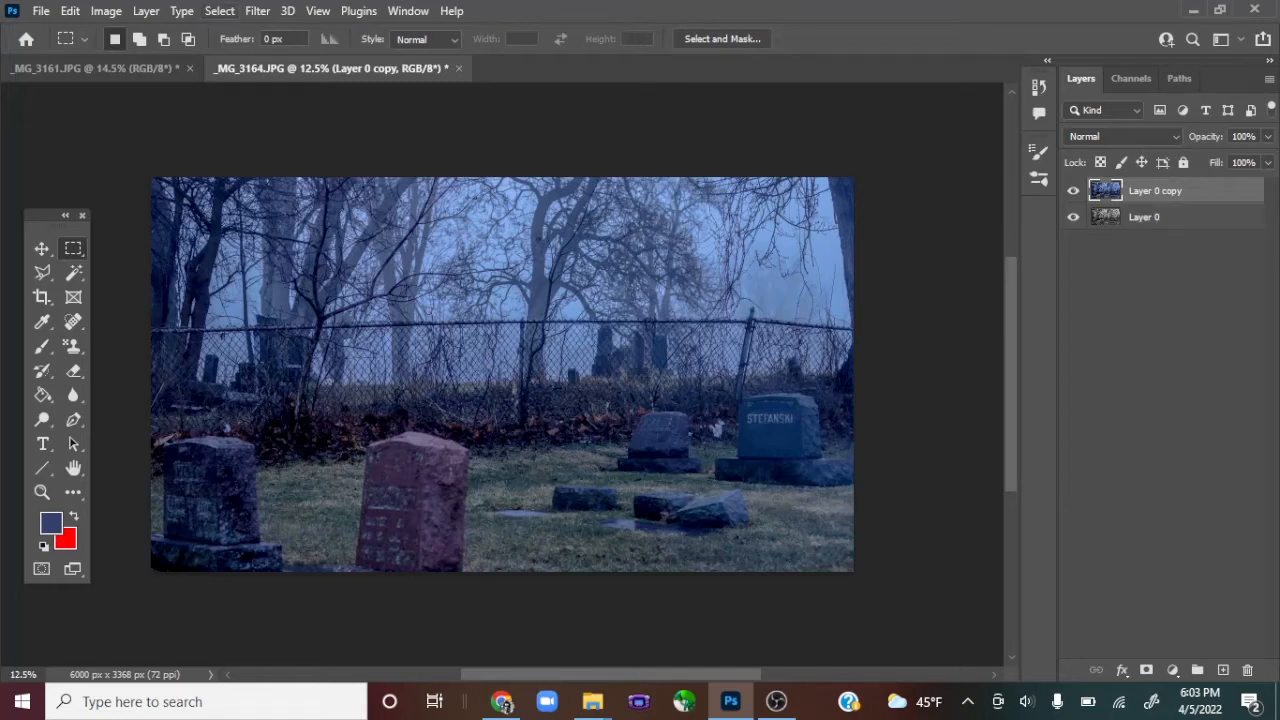
left_click(219, 11)
left_click(254, 195)
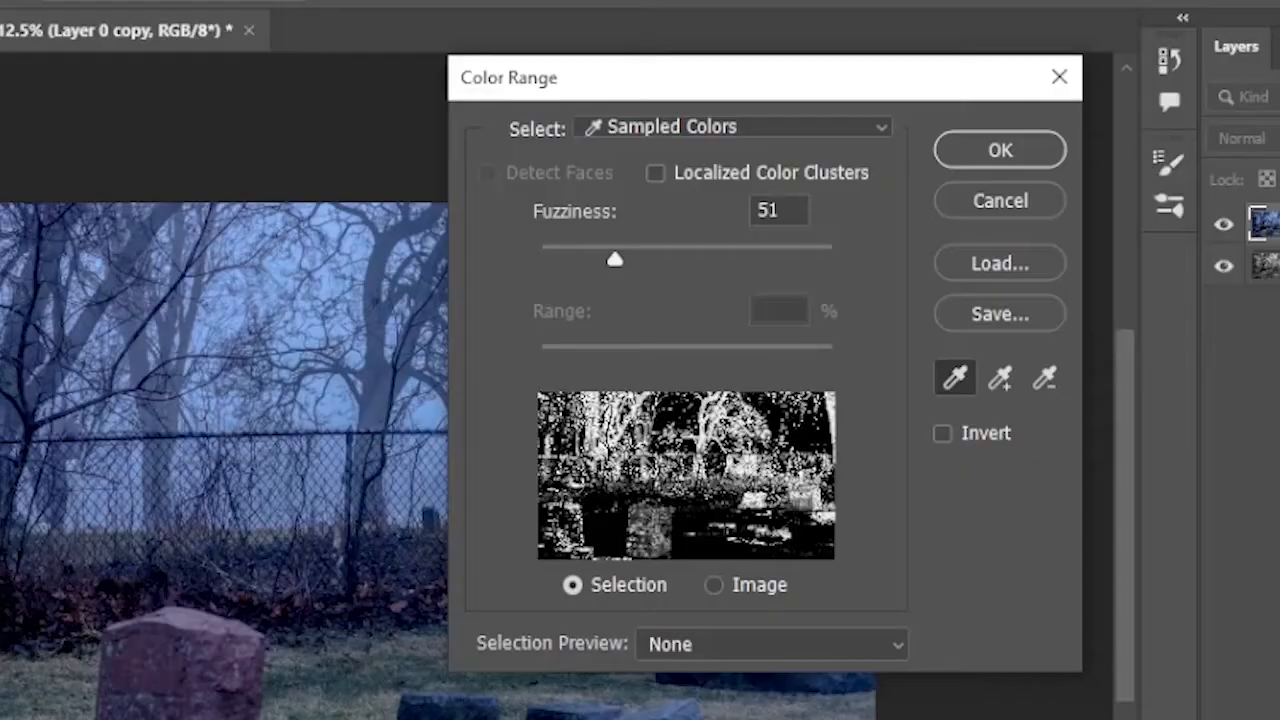
left_click(470, 235)
left_click(415, 500)
left_click(212, 490)
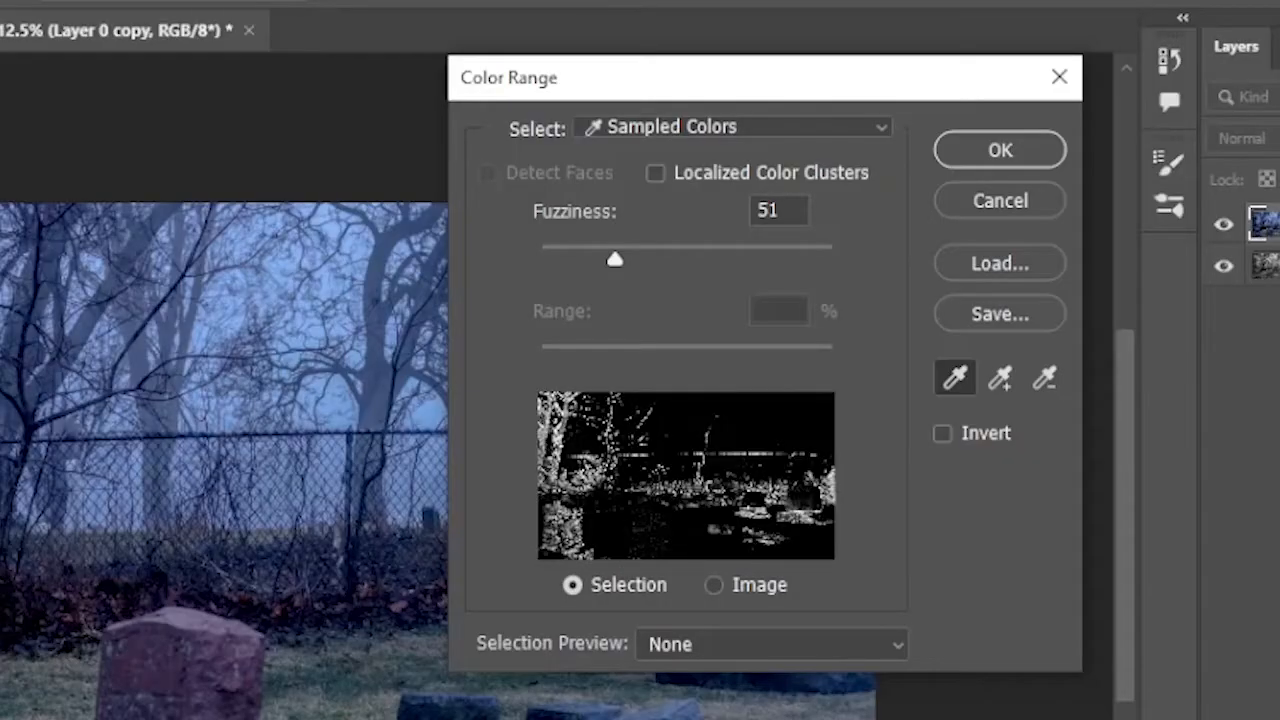
left_click_drag(212, 490, 270, 420)
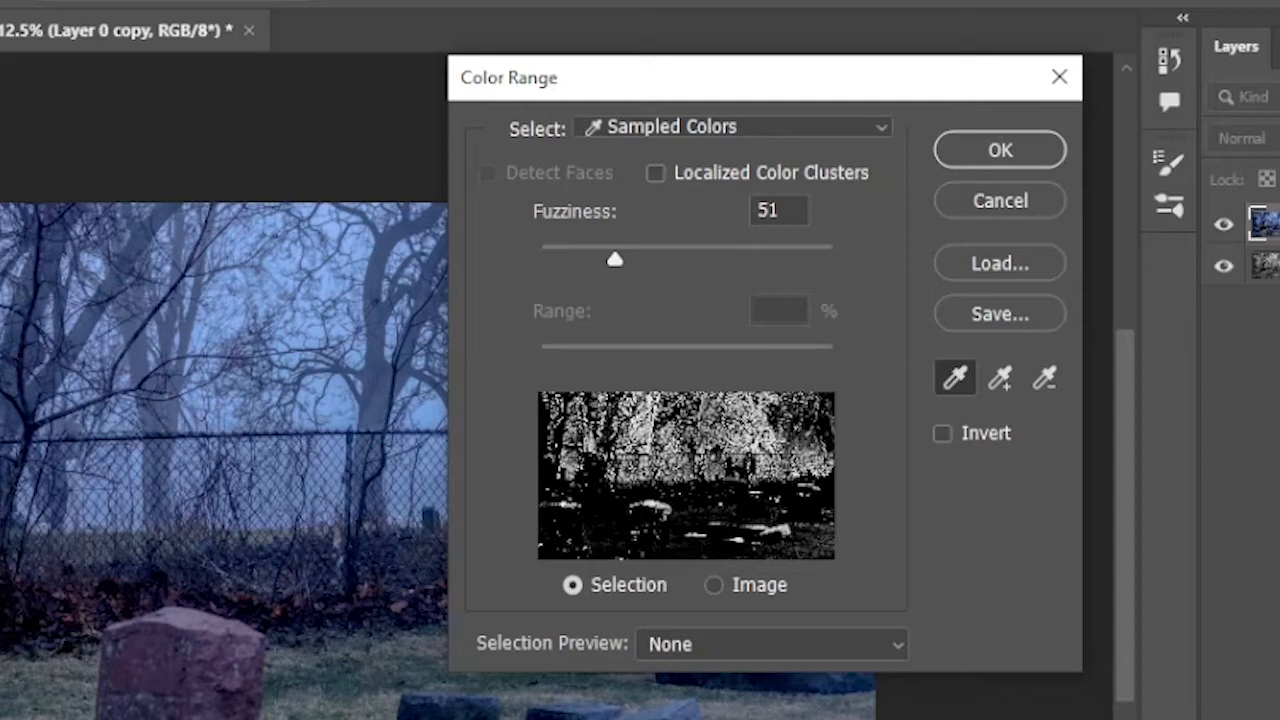
left_click_drag(186, 618, 190, 648)
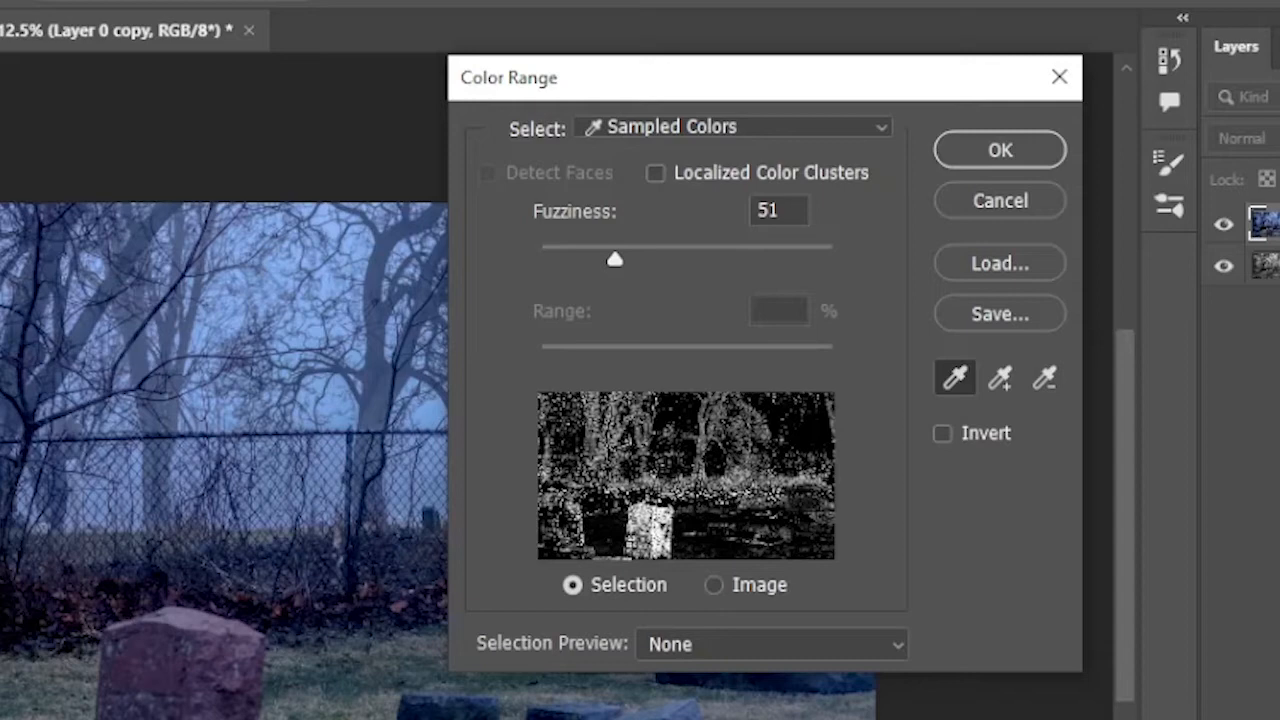
mouse_move(190, 648)
left_mouse_down()
mouse_move(184, 596)
mouse_move(188, 654)
mouse_move(188, 640)
left_mouse_up()
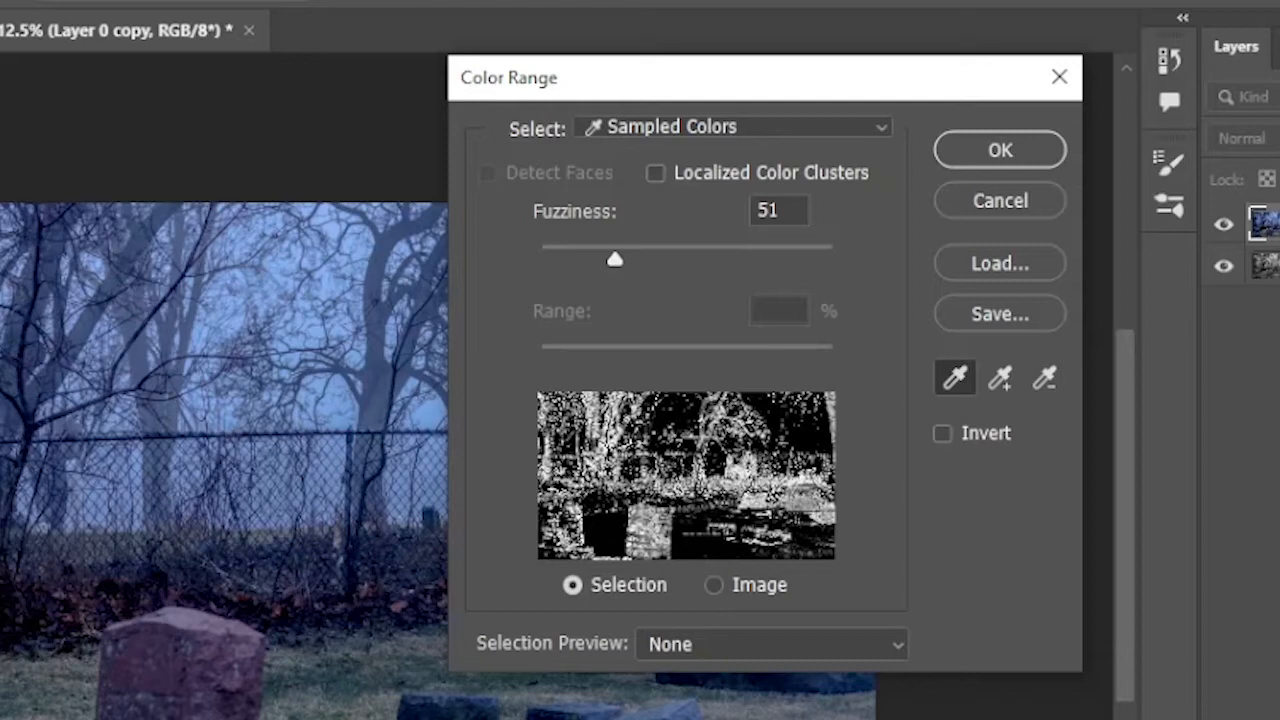
left_click_drag(188, 640, 189, 575)
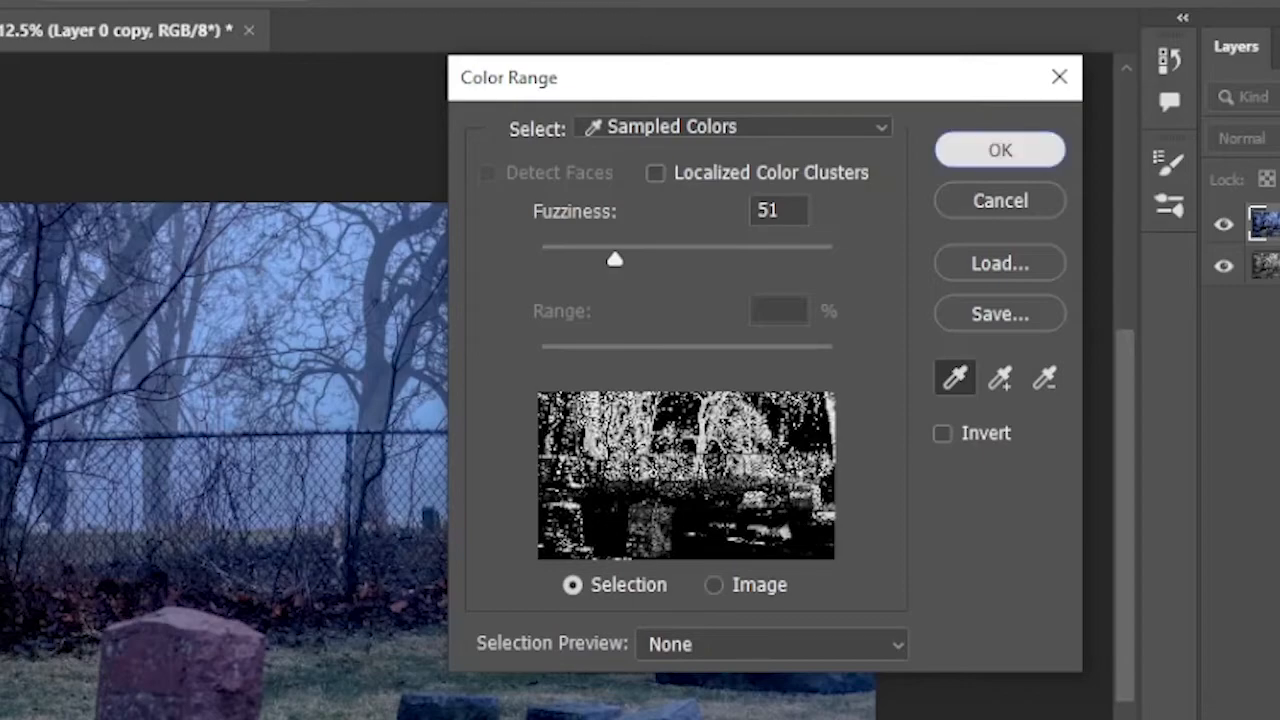
left_click(1000, 150)
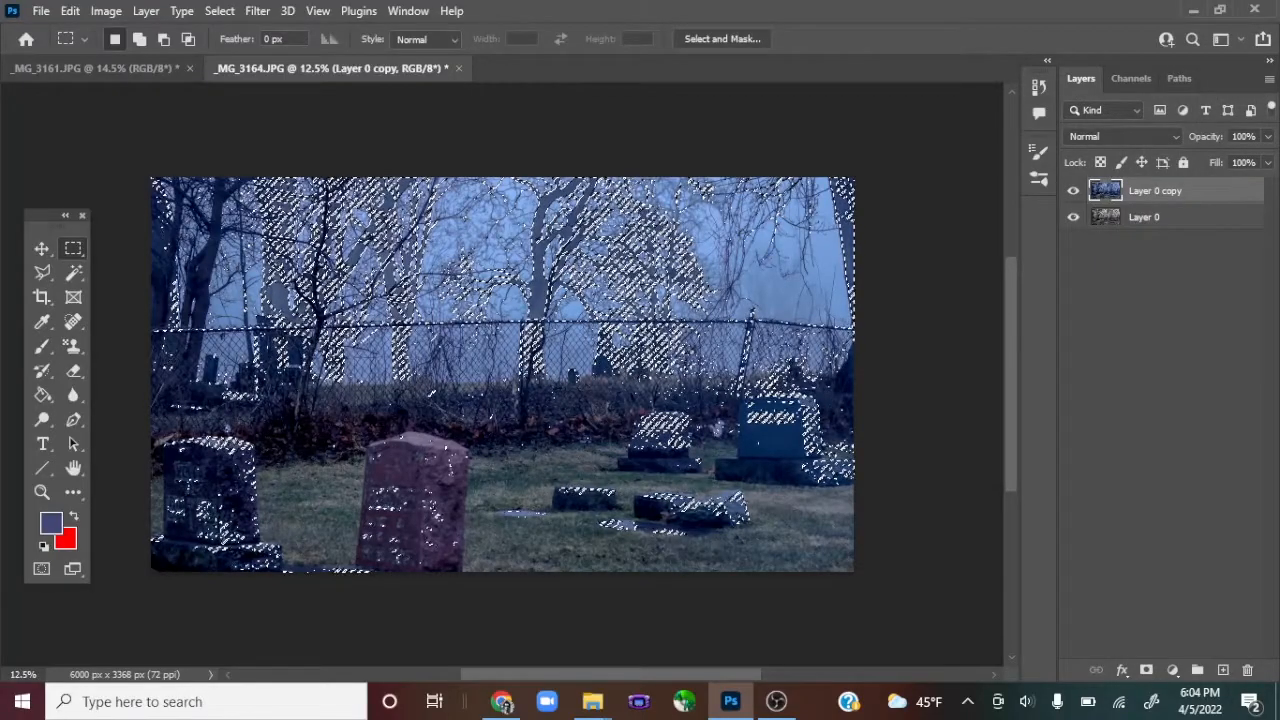
Invert the selection on Layer 0 copy, delete the pixels inside it, and deselect.
right_click(502, 355)
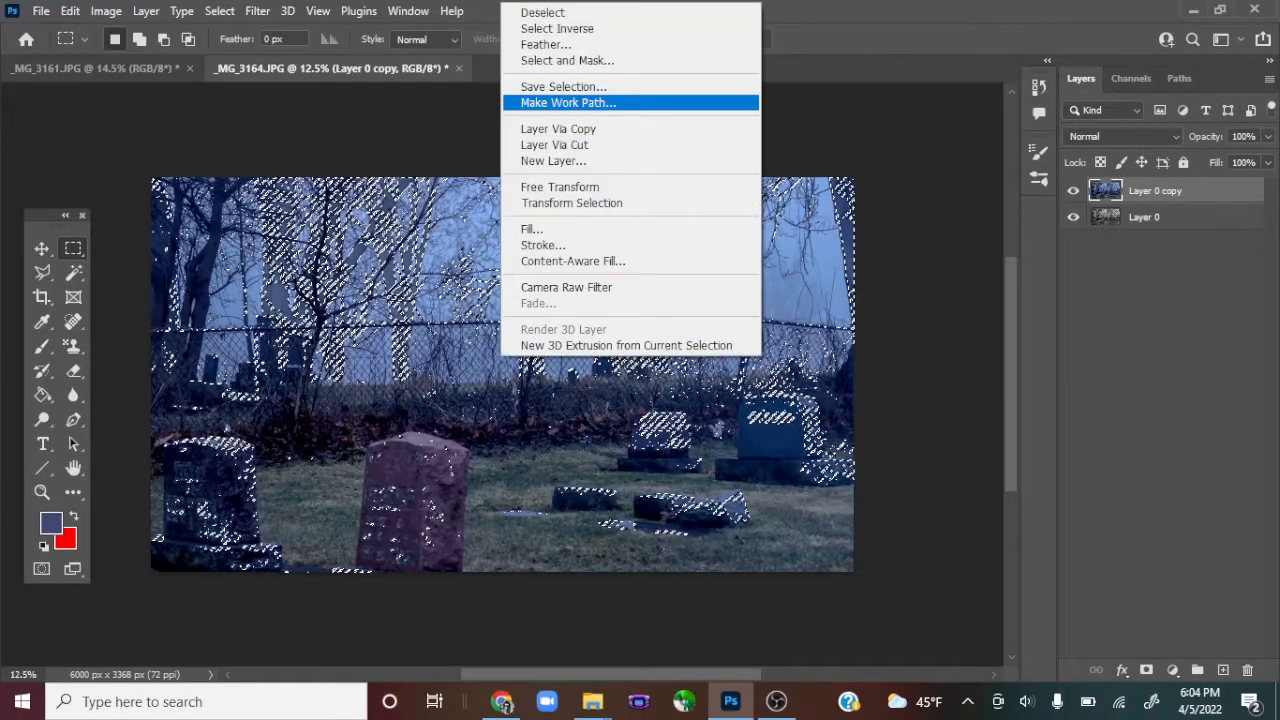
left_click(557, 28)
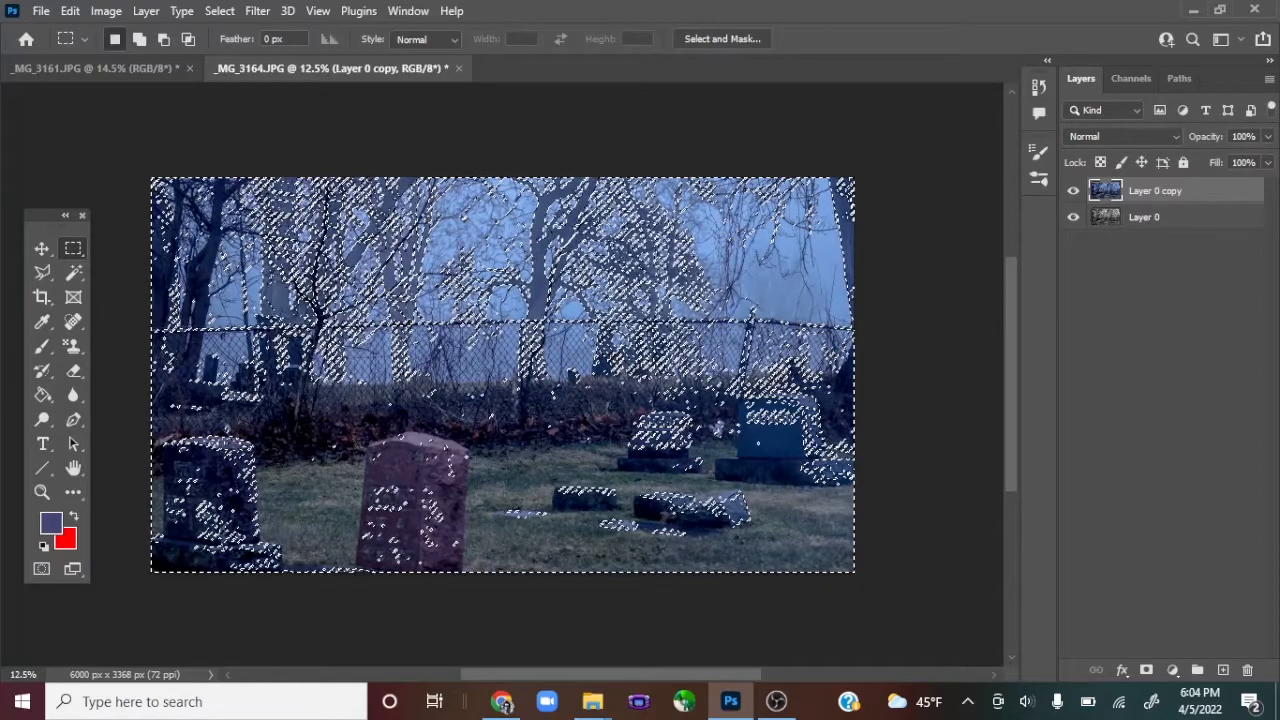
key("ctrl+shift+u")
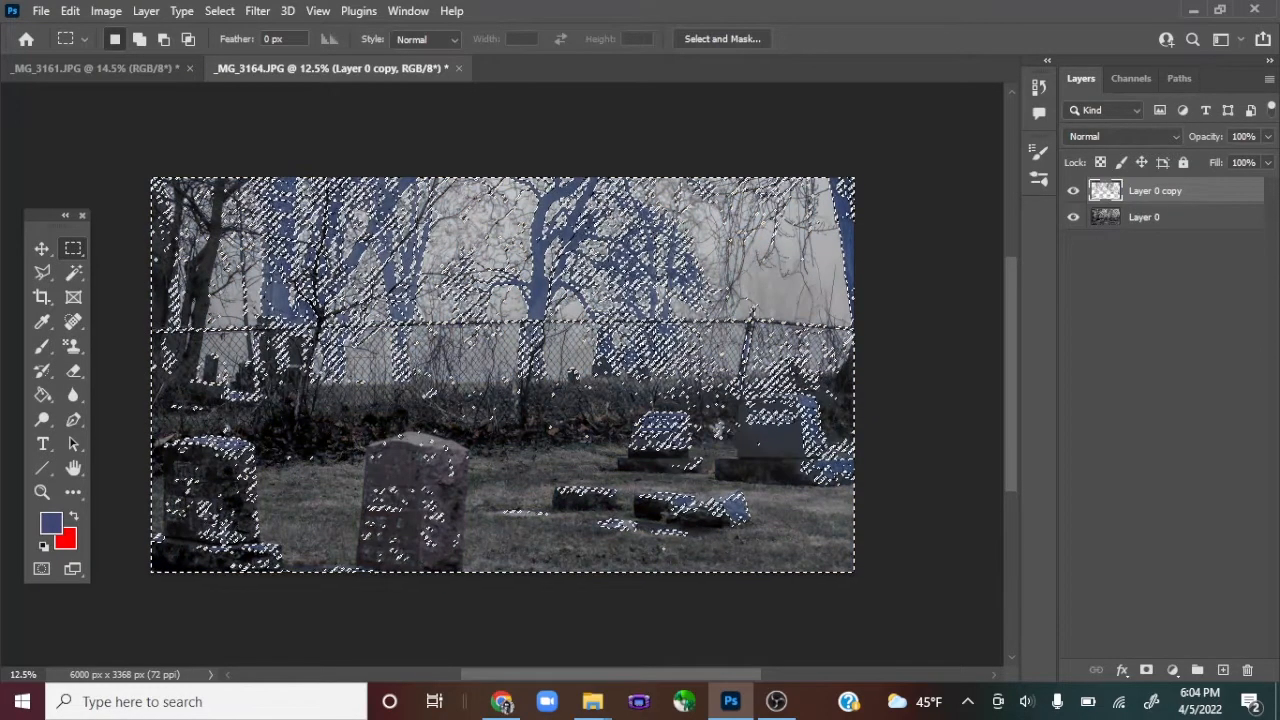
key("ctrl+d")
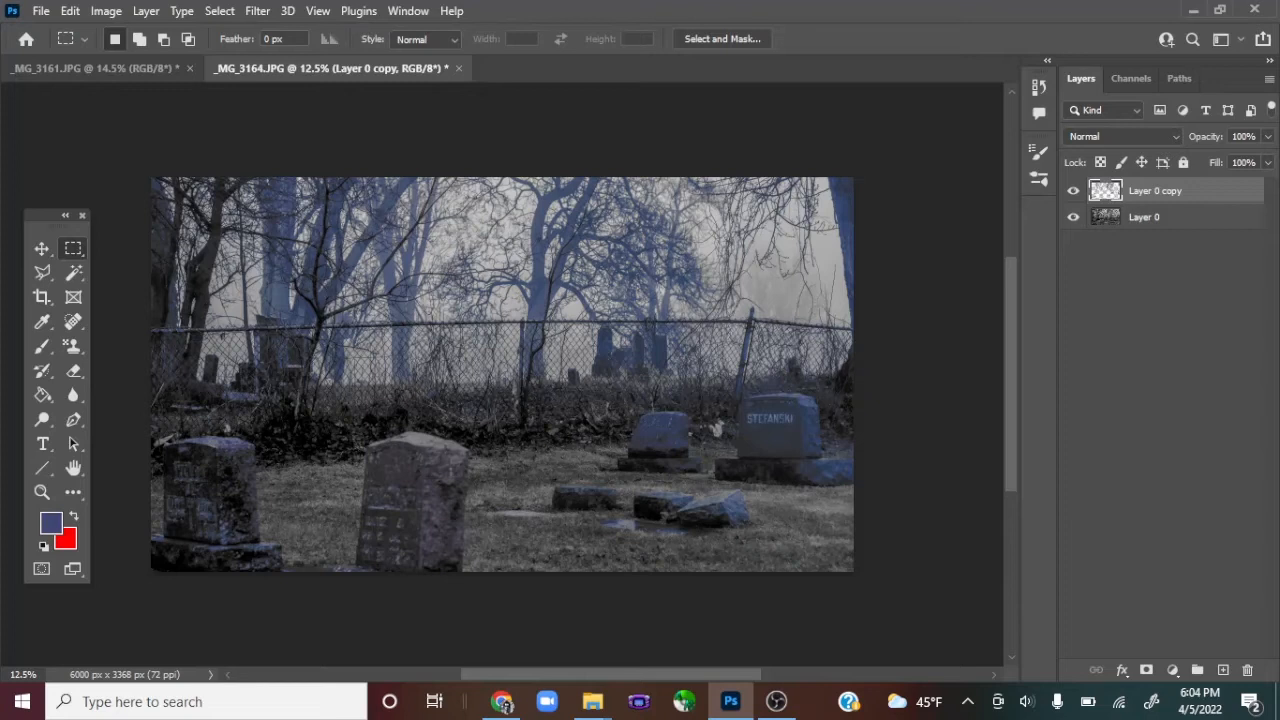
Merge Layer 0 copy and Layer 0 into a single layer.
left_click(1144, 217, "shift")
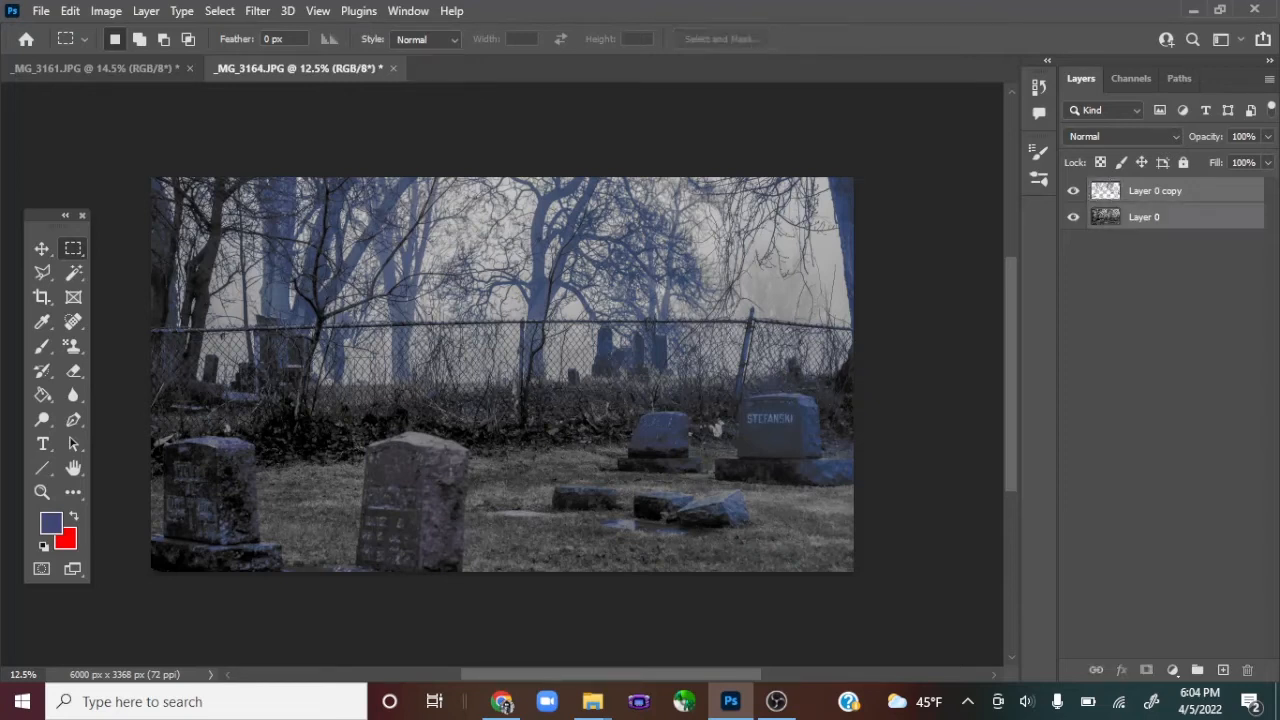
right_click(1150, 218)
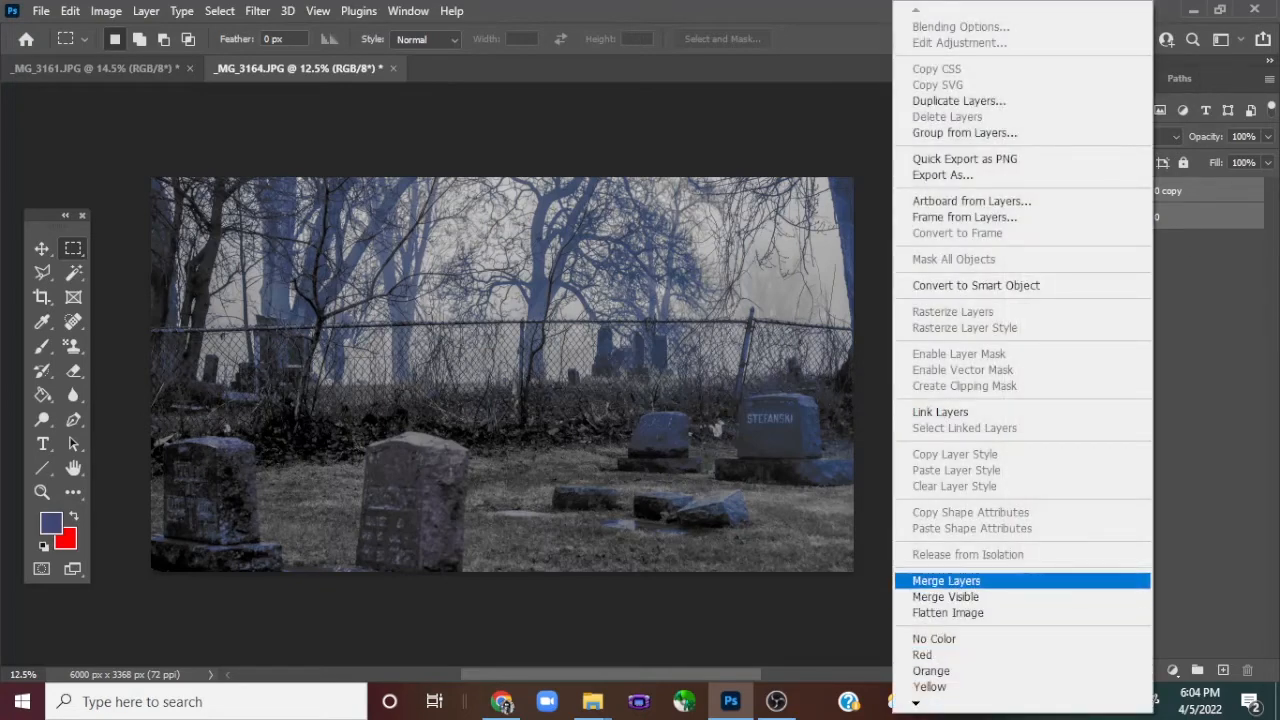
left_click(946, 581)
Apply Add Noise to the merged layer with a 25% amount and Uniform distribution.
left_click(41, 248)
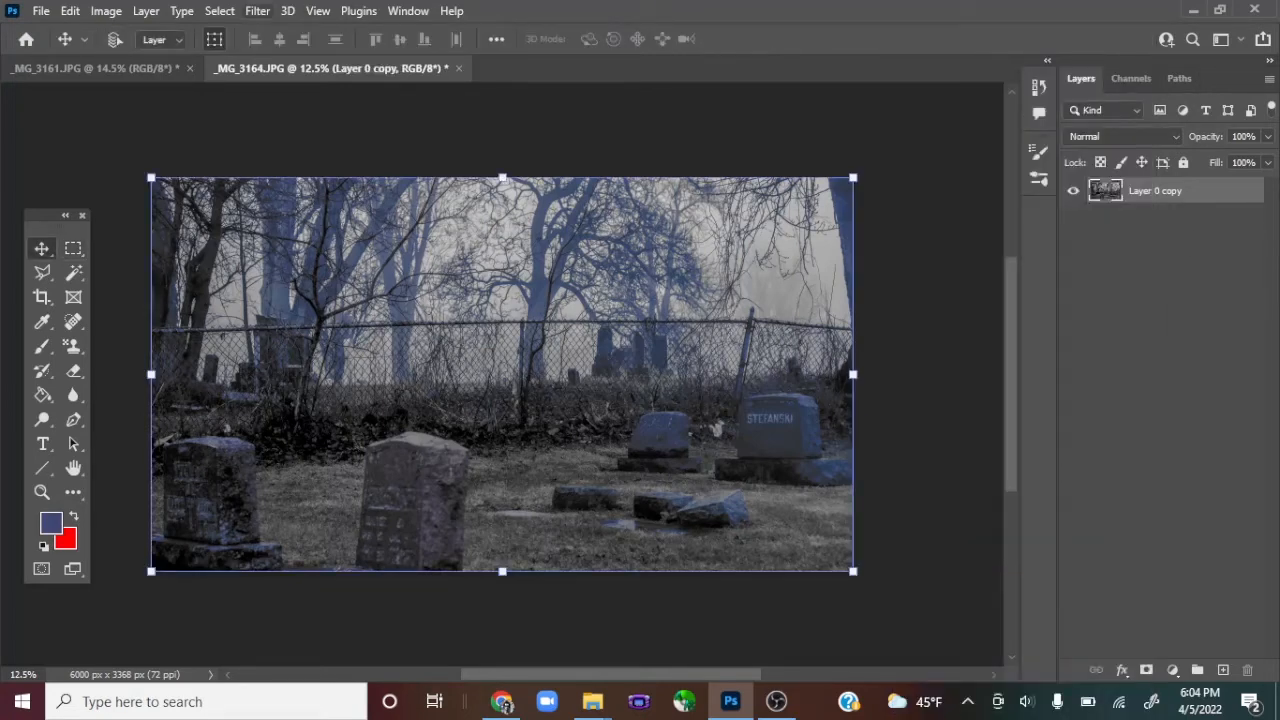
left_click(257, 11)
mouse_move(400, 304)
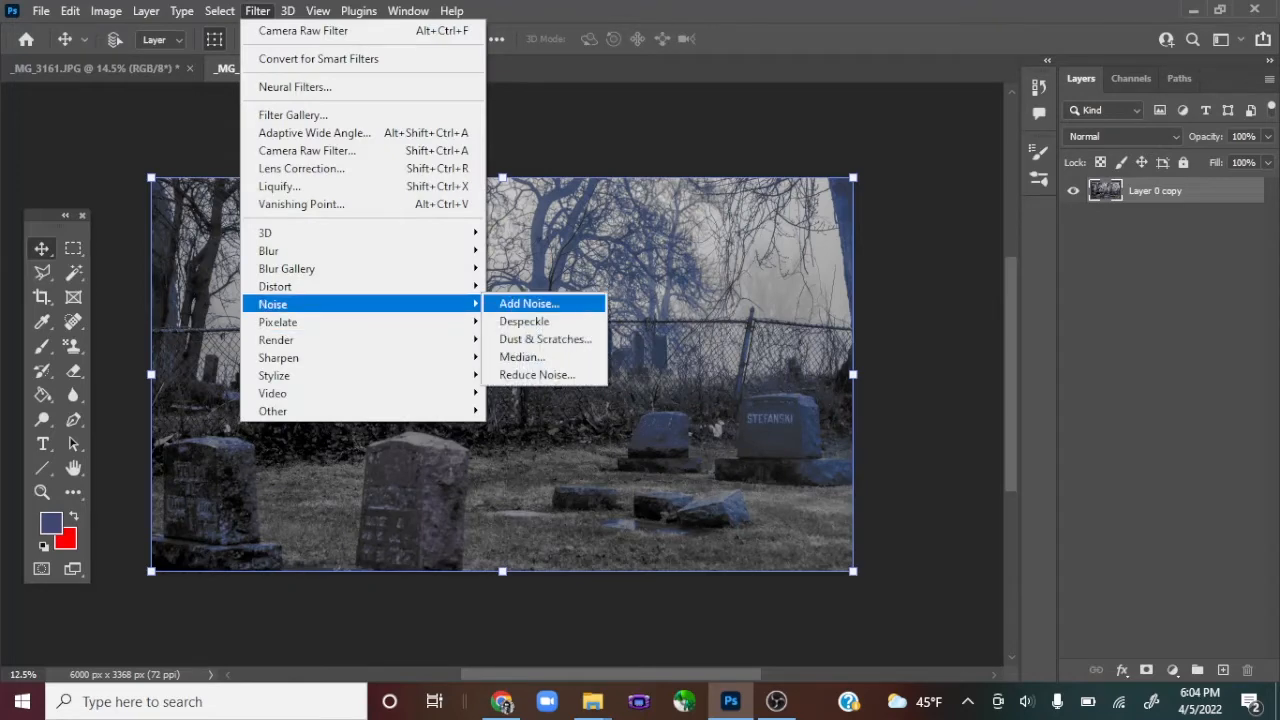
left_click(530, 304)
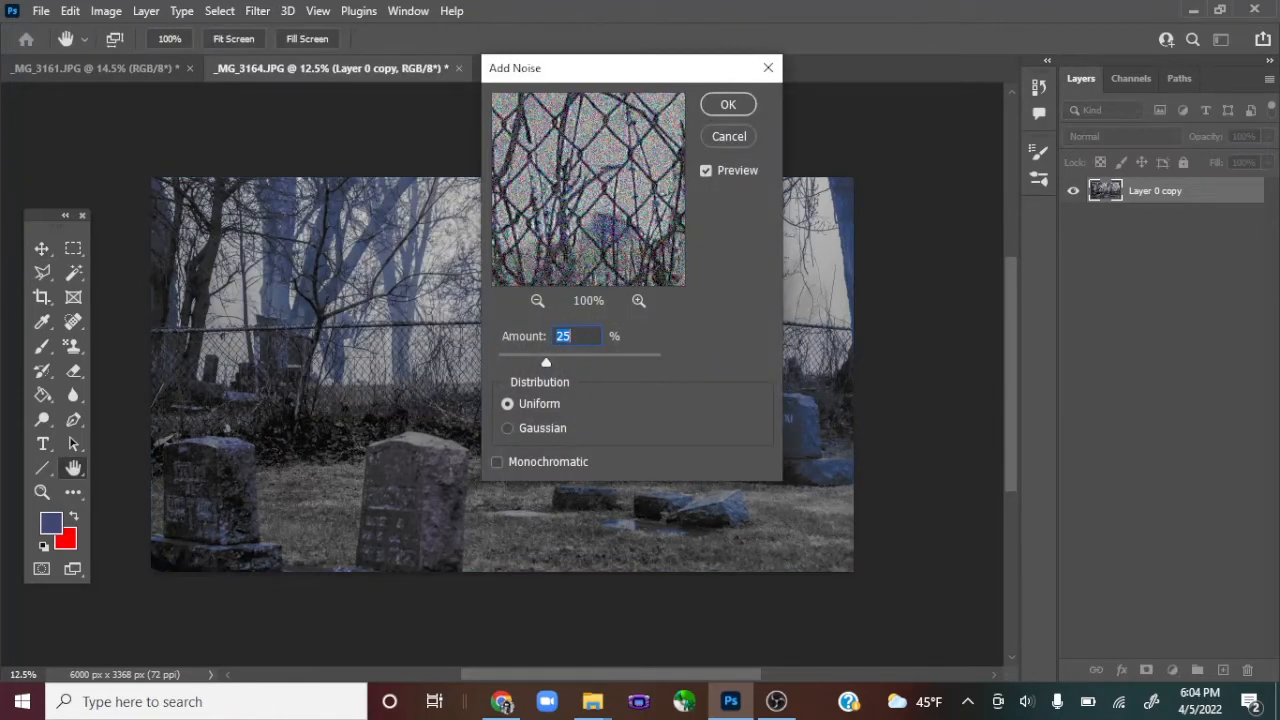
key("Return")
Examine the noise grain up close around the gravestones and then across the whole photo.
scroll(563, 385, "up", 6)
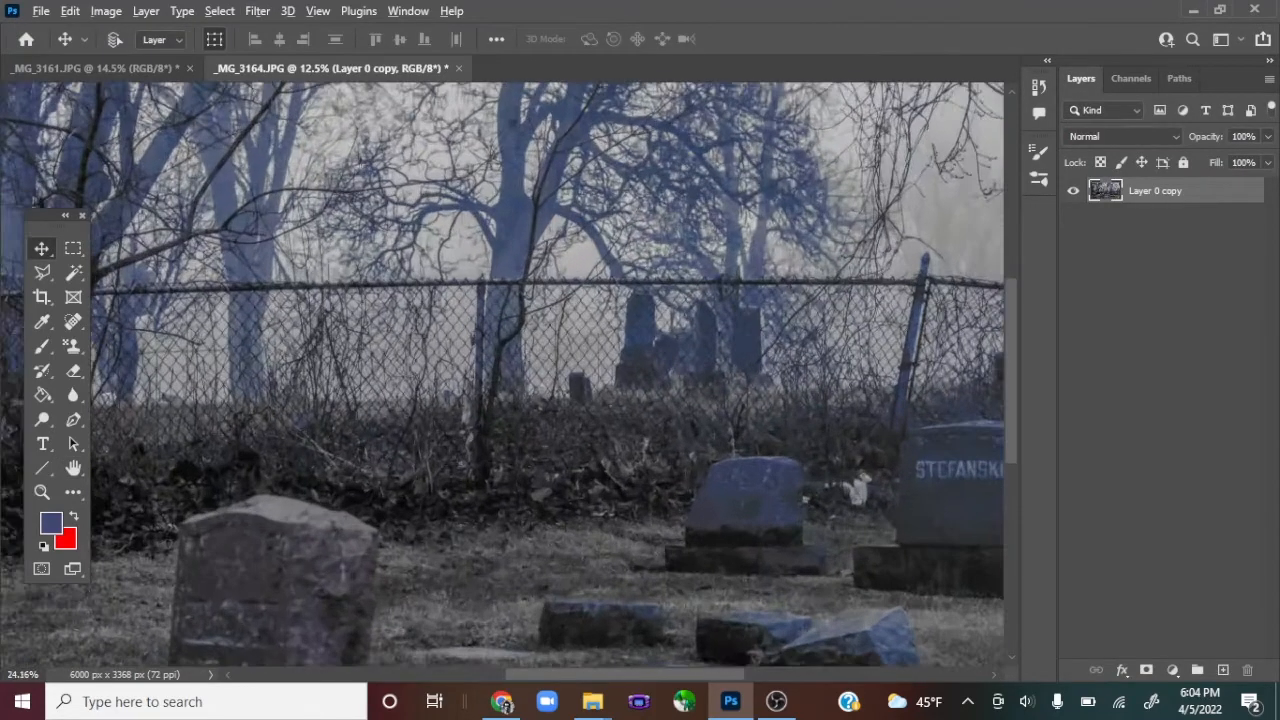
scroll(563, 385, "down", 2)
scroll(563, 385, "right", 3)
scroll(681, 447, "up", 3)
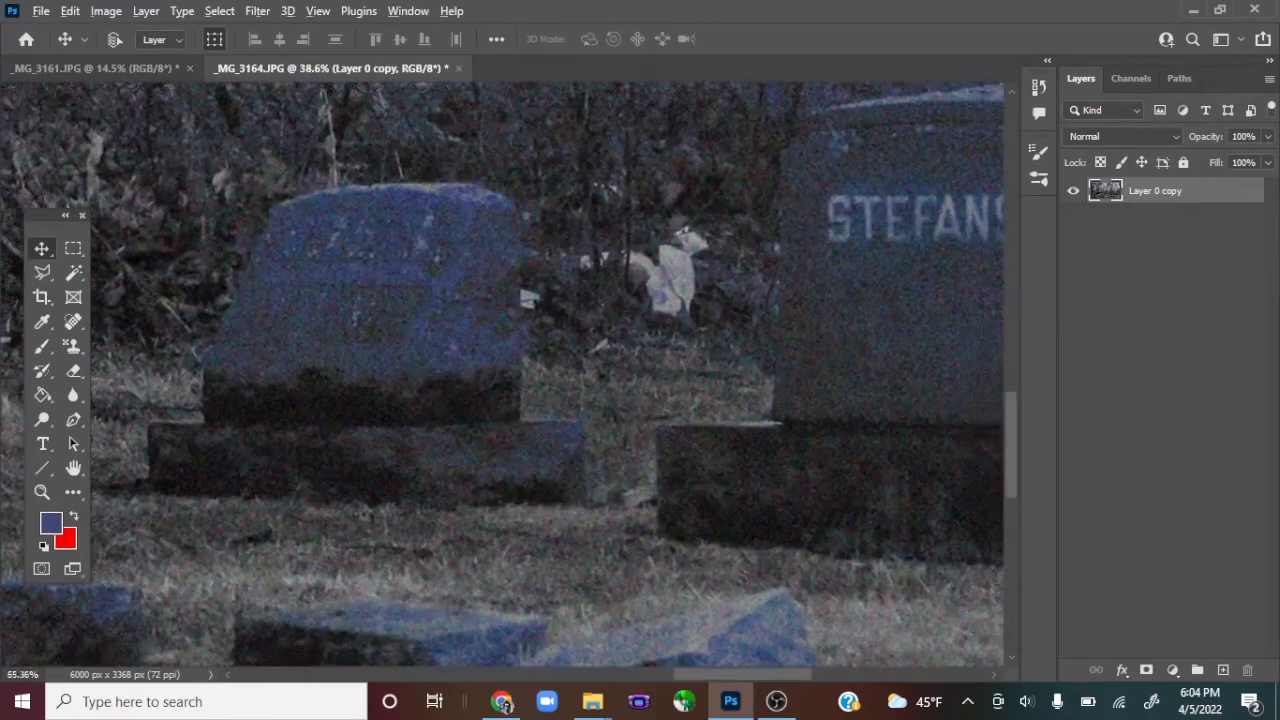
scroll(681, 447, "right", 4)
scroll(681, 447, "up", 1)
scroll(500, 380, "down", 5)
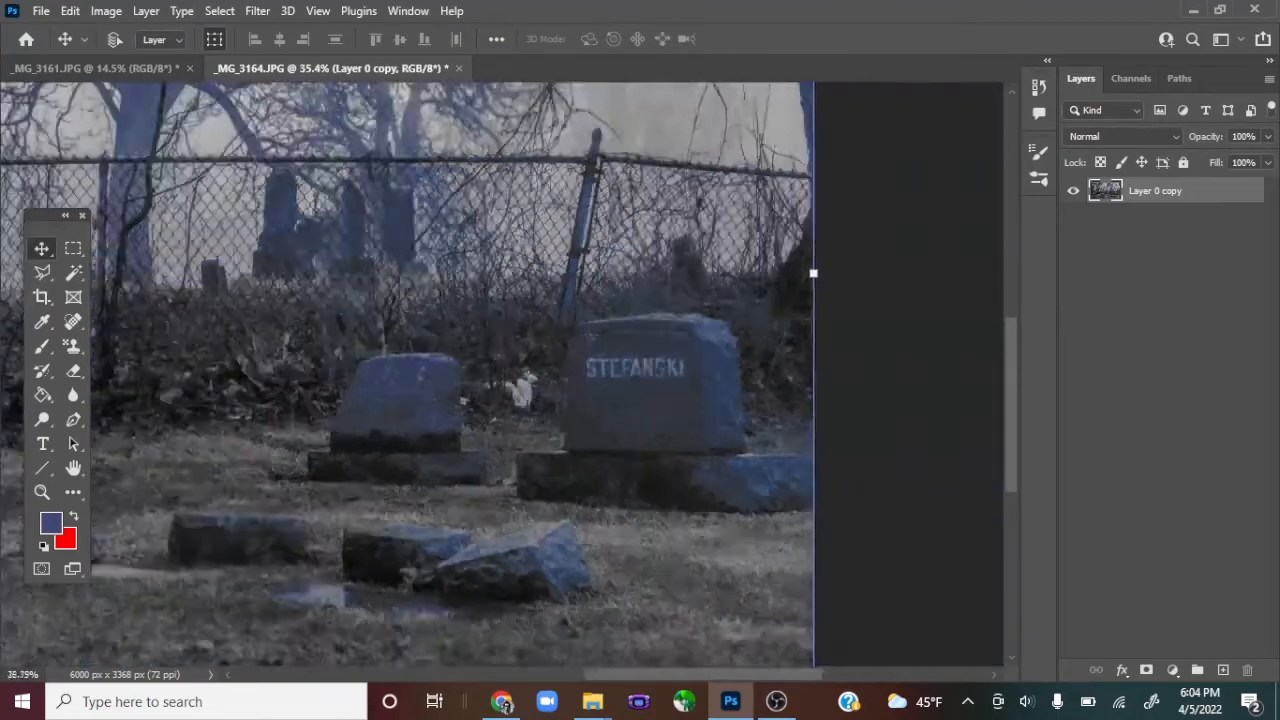
scroll(500, 380, "left", 2)
scroll(573, 345, "right", 1)
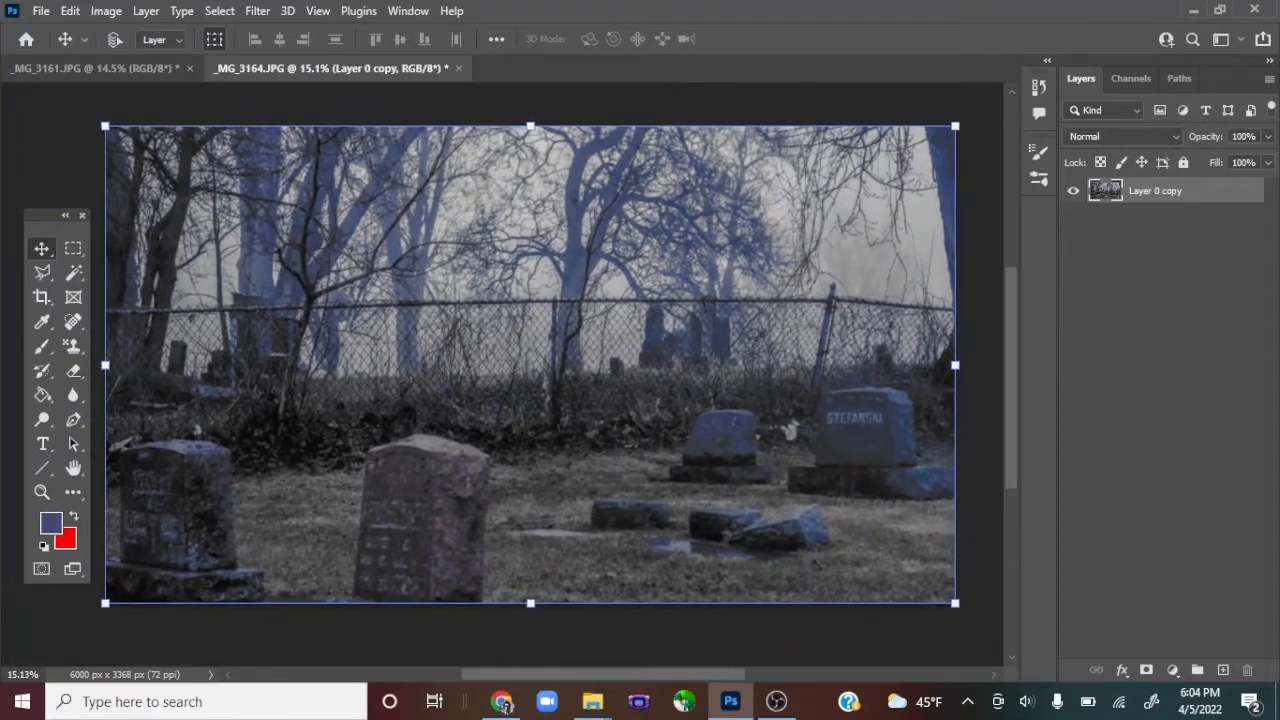
scroll(605, 270, "down", 1)
Duplicate the merged layer within the same document as Layer 0 copy 2.
right_click(1156, 190)
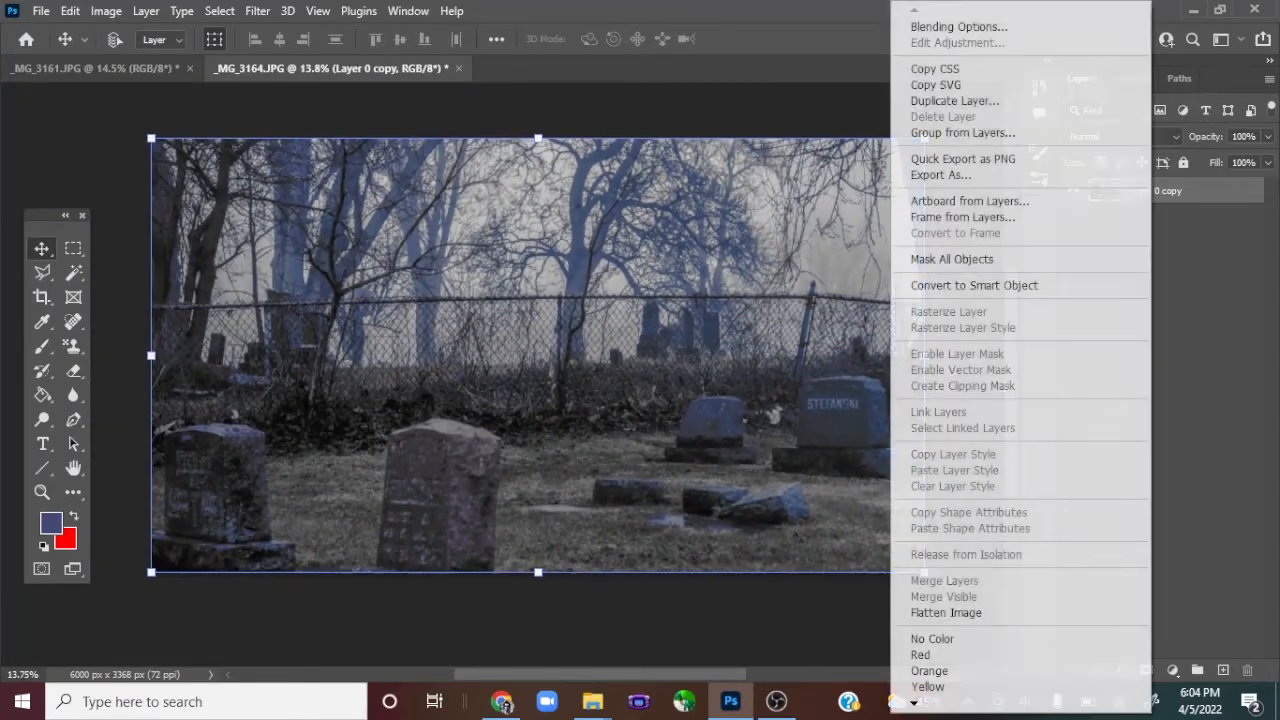
left_click(940, 99)
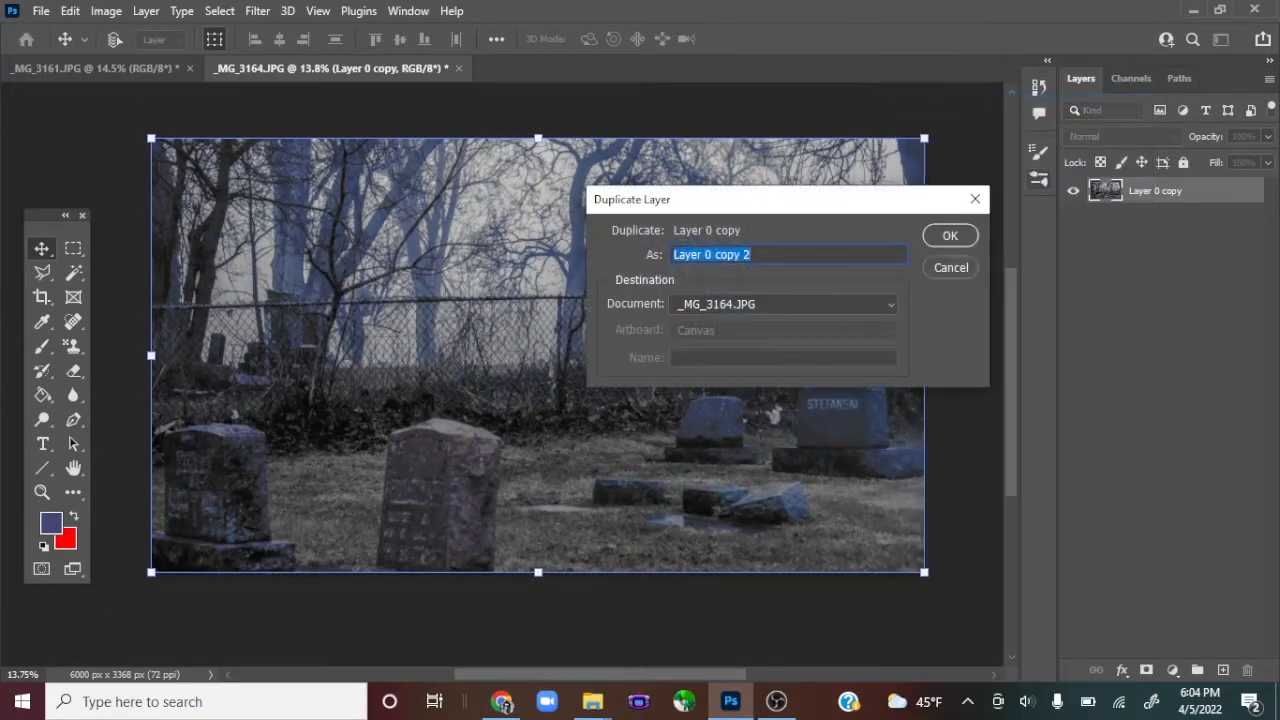
left_click(950, 236)
Distort only the Red channel of Layer 0 copy 2 with a slight Shear using Repeat Edge Pixels, keeping all channels visible.
left_click(1131, 78)
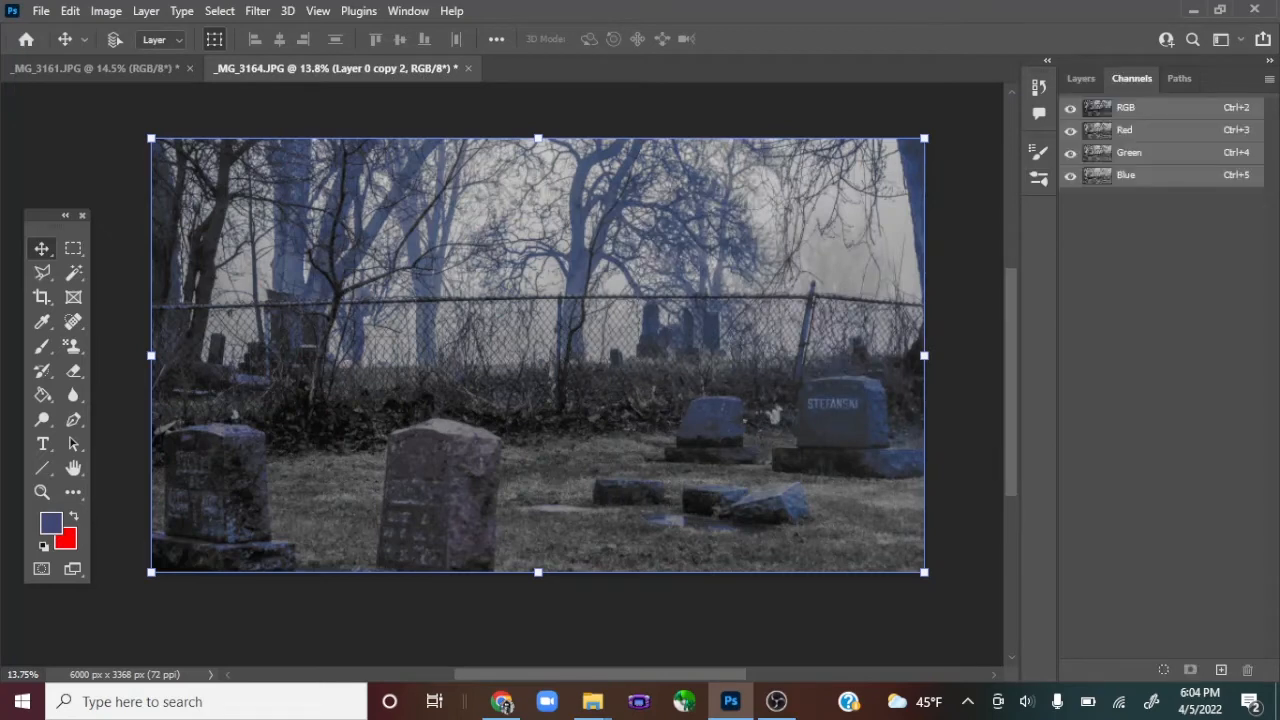
left_click(1128, 130)
left_click(1070, 108)
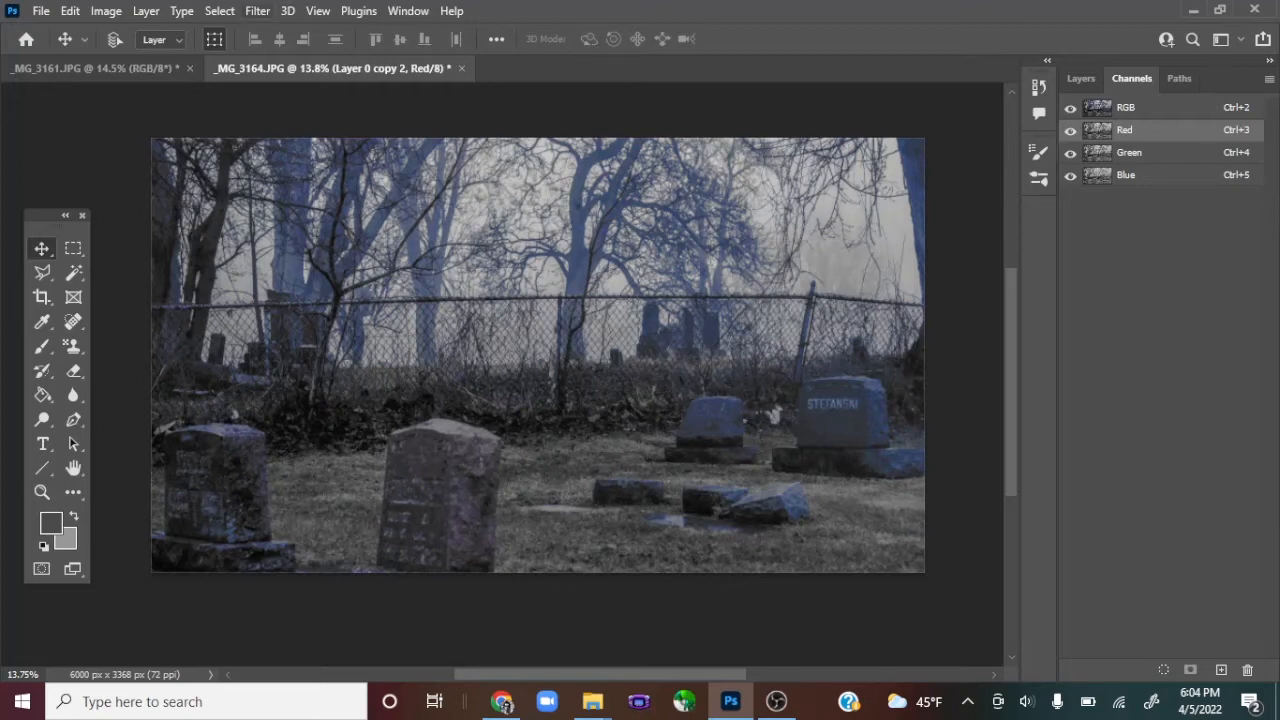
left_click(257, 11)
mouse_move(275, 287)
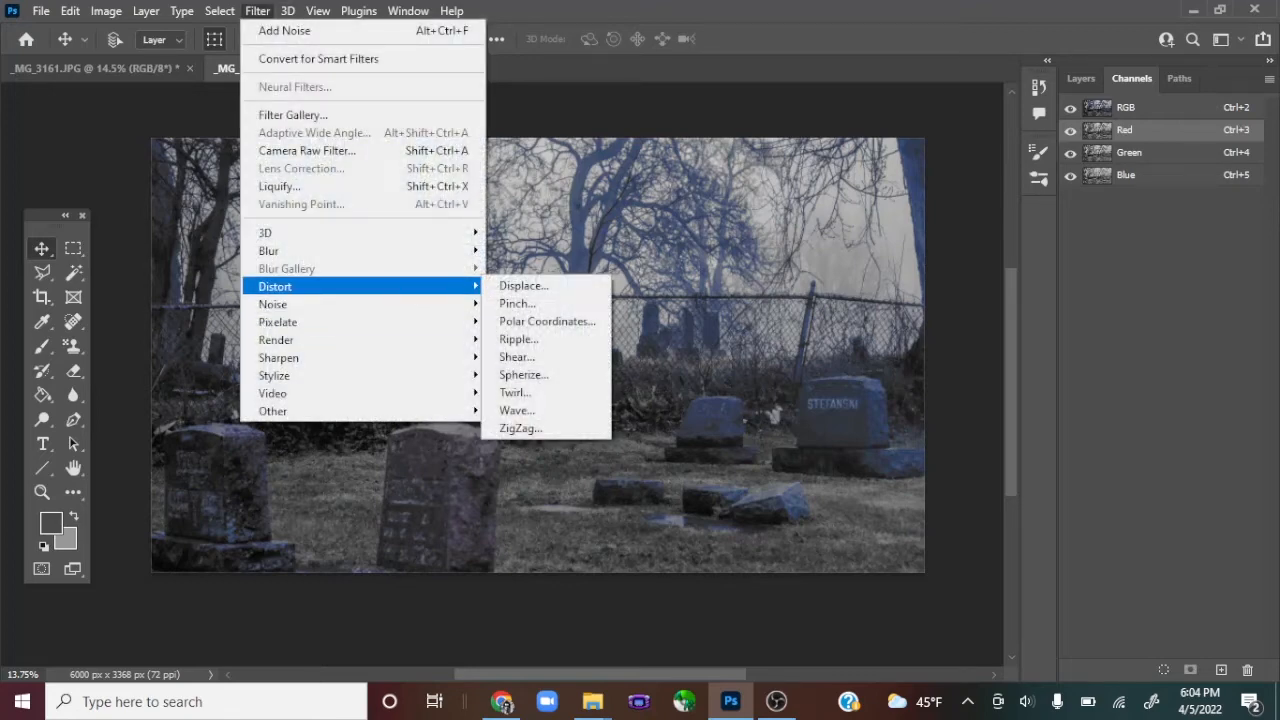
left_click(517, 357)
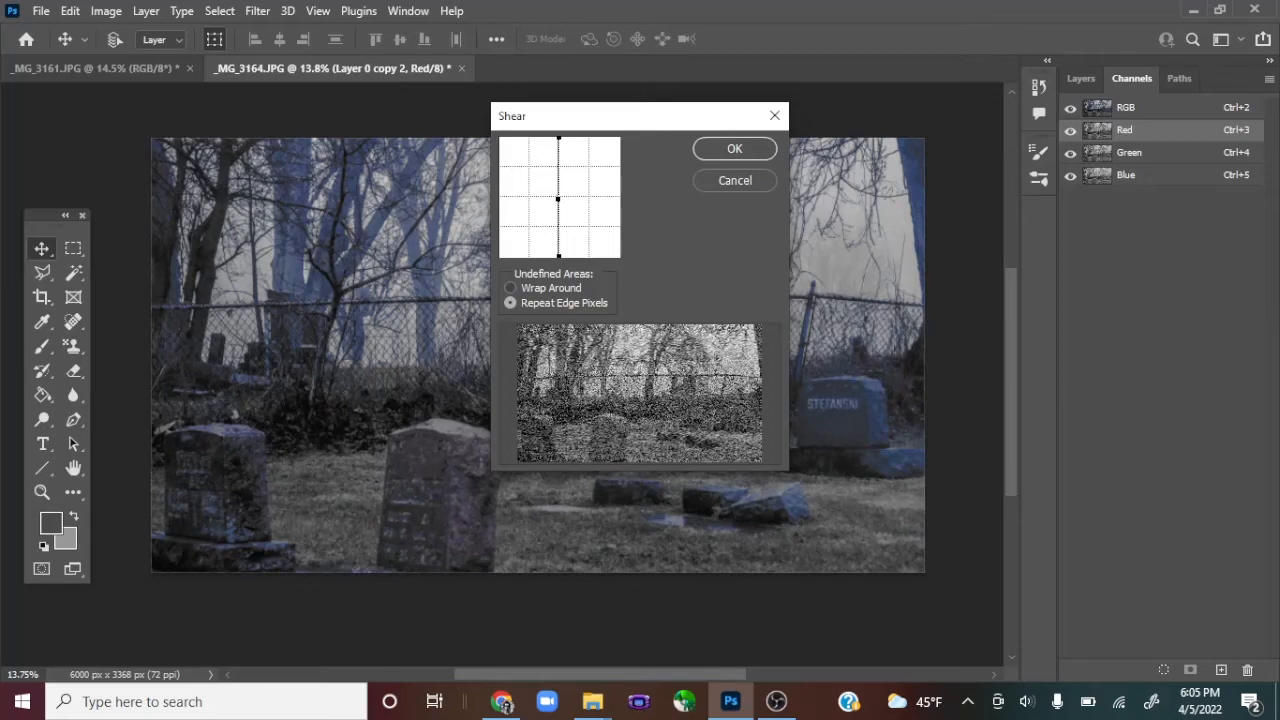
key("Return")
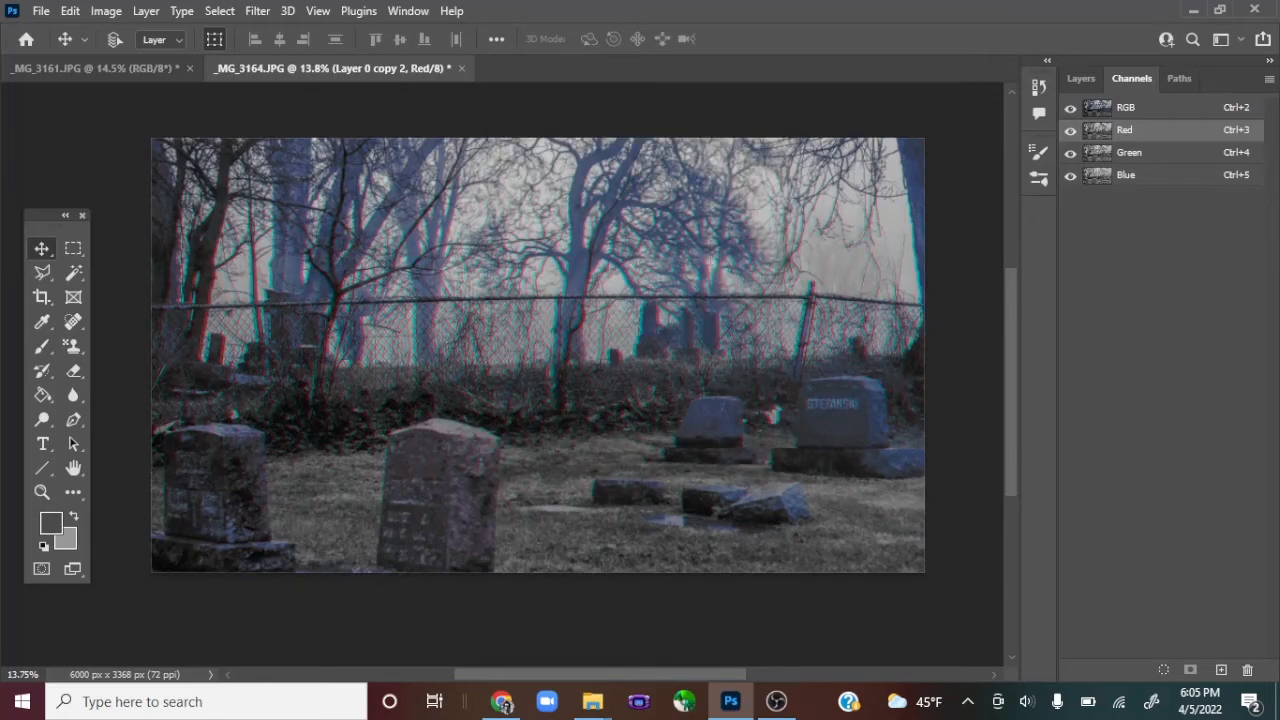
Inspect the red and cyan fringing along the fence and trees up close and in the overall photo.
scroll(583, 321, "up", 8)
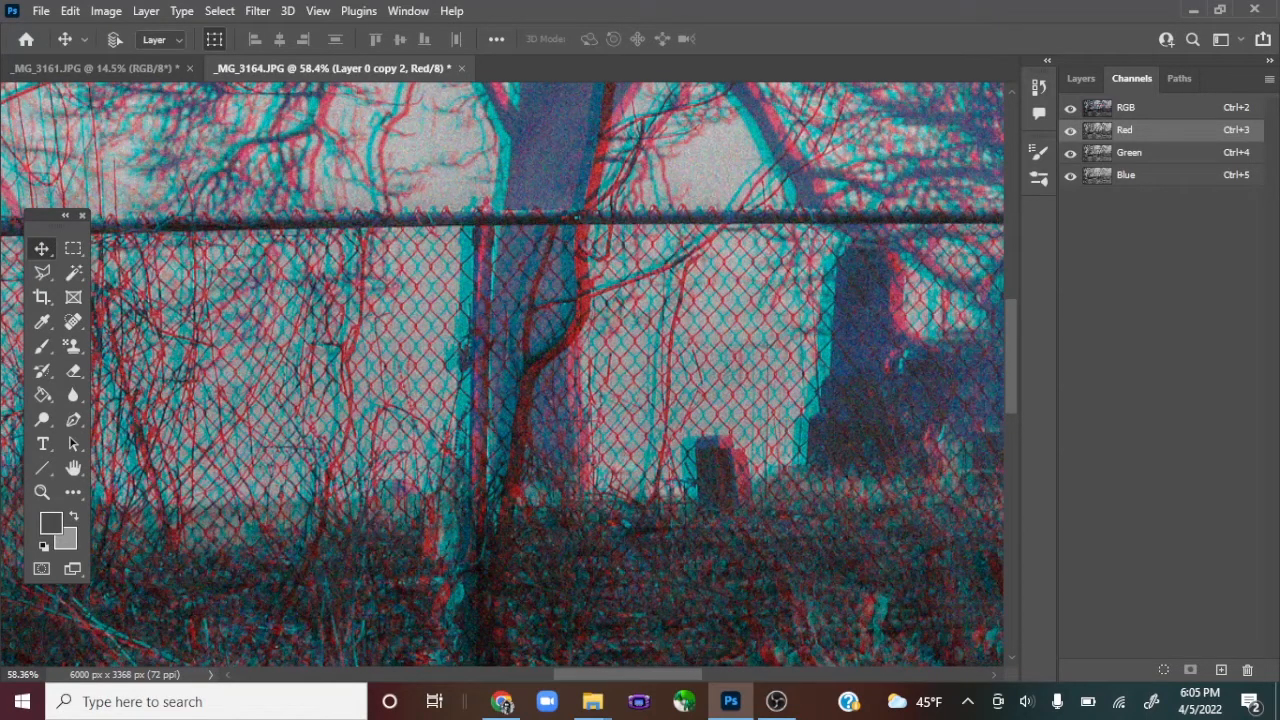
scroll(503, 374, "up", 1)
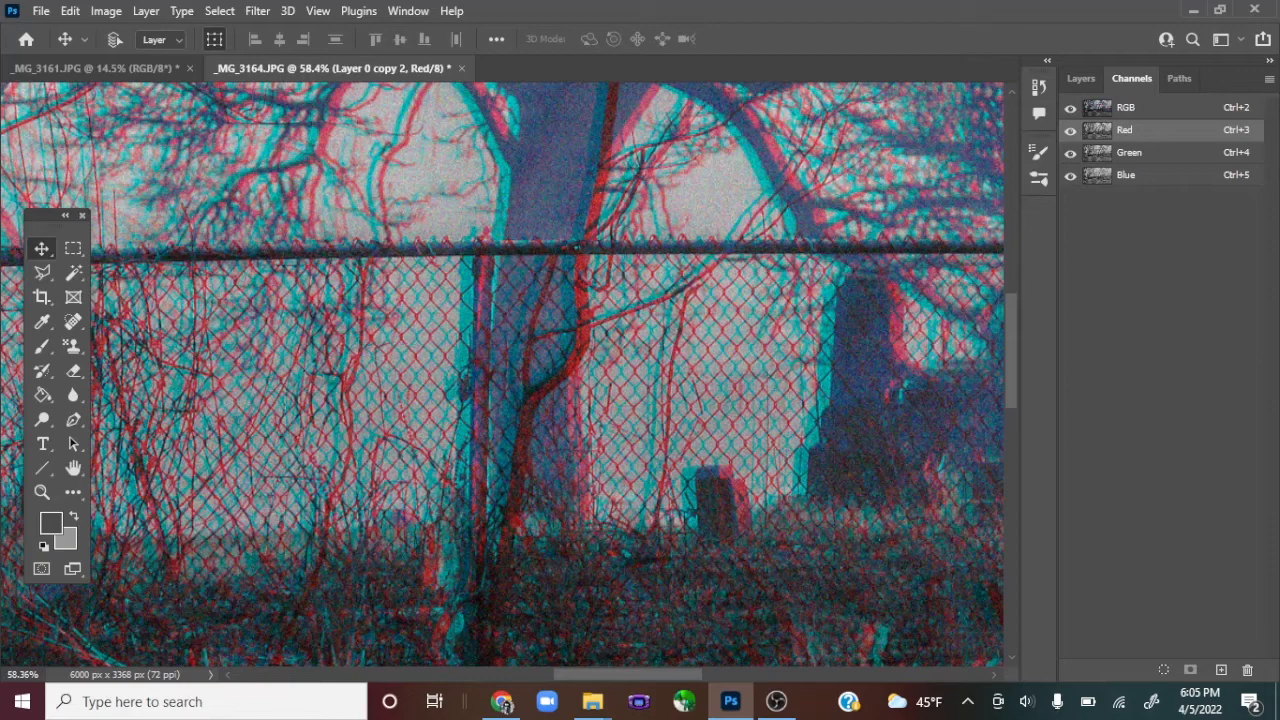
scroll(502, 374, "up", 1)
scroll(502, 374, "down", 1)
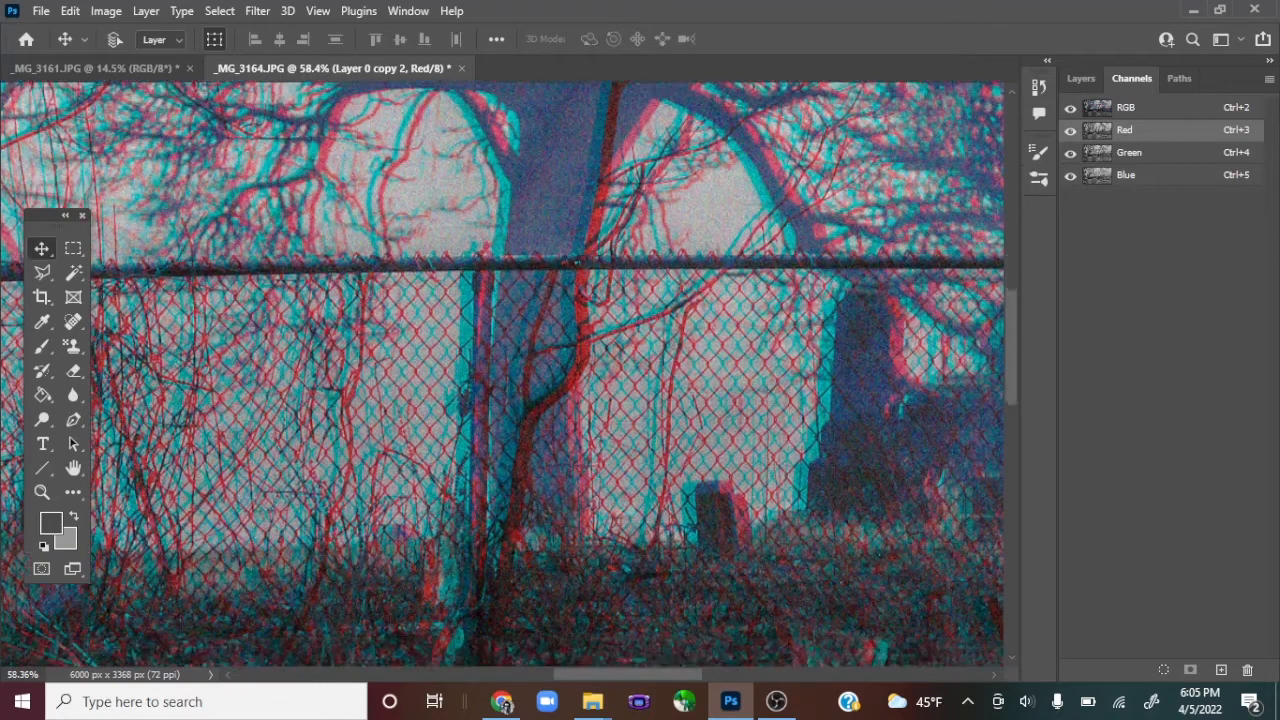
scroll(502, 374, "up", 1)
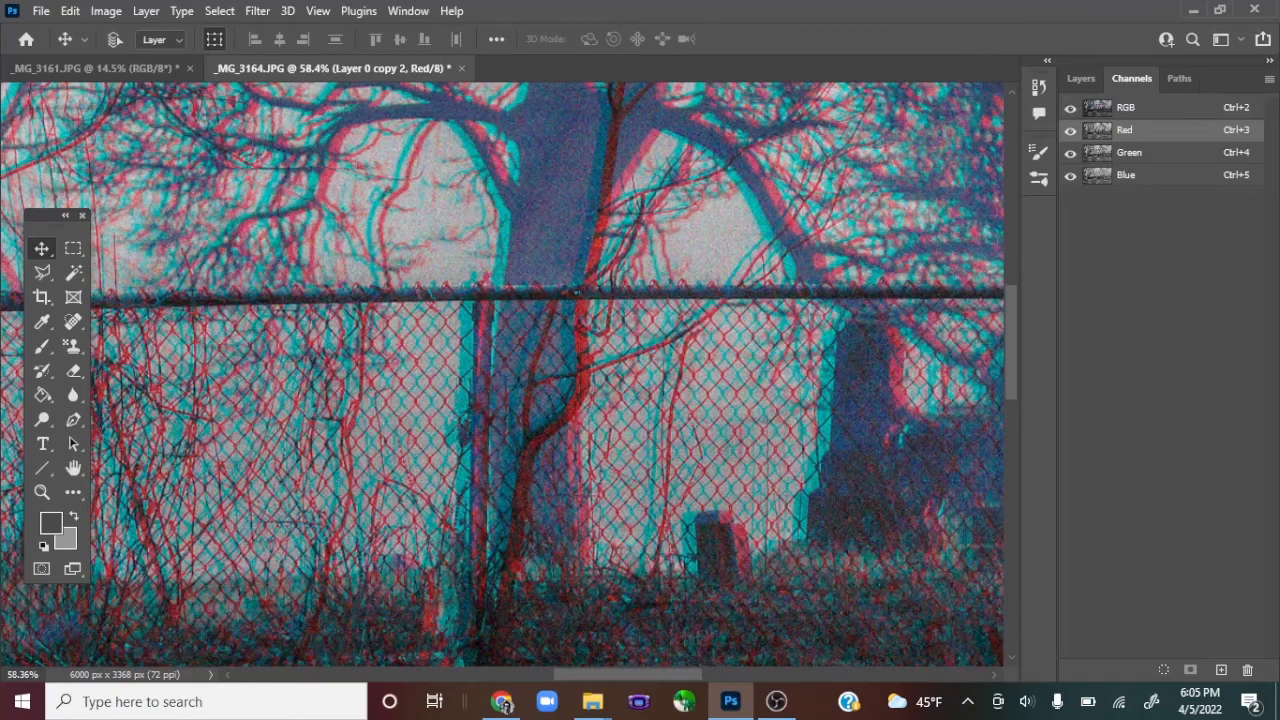
scroll(509, 375, "up", 1)
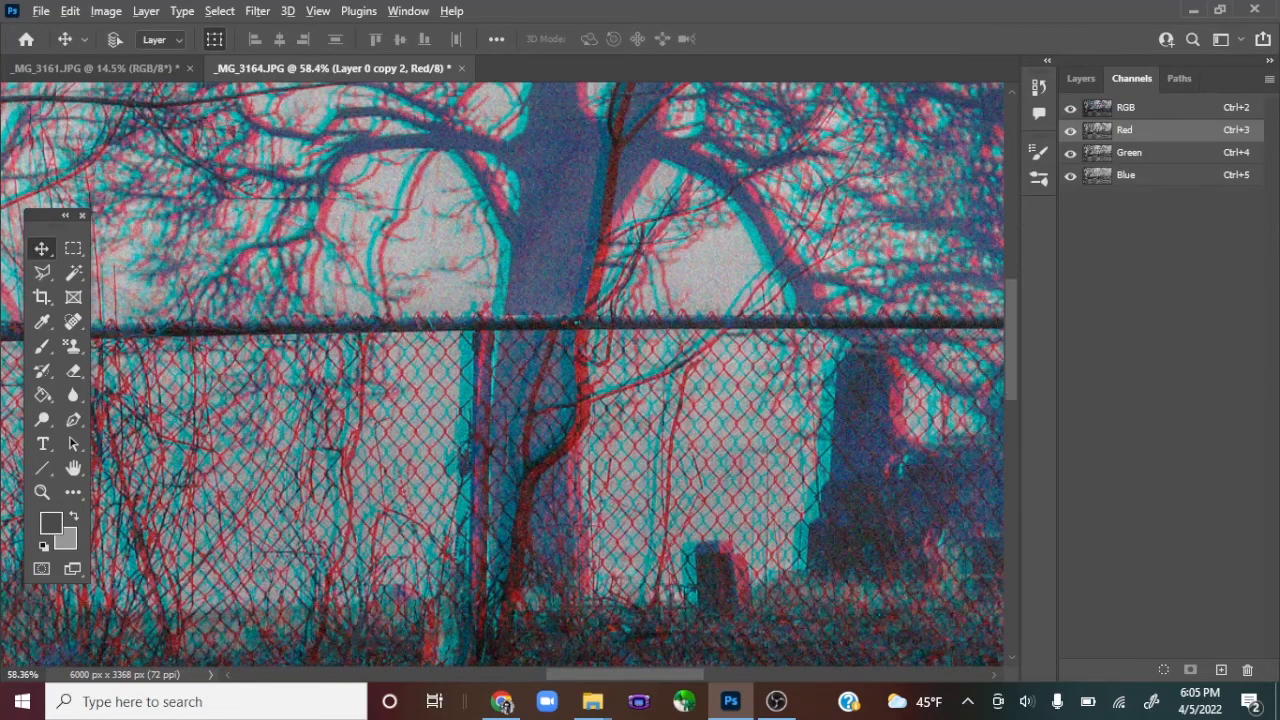
scroll(625, 235, "down", 6)
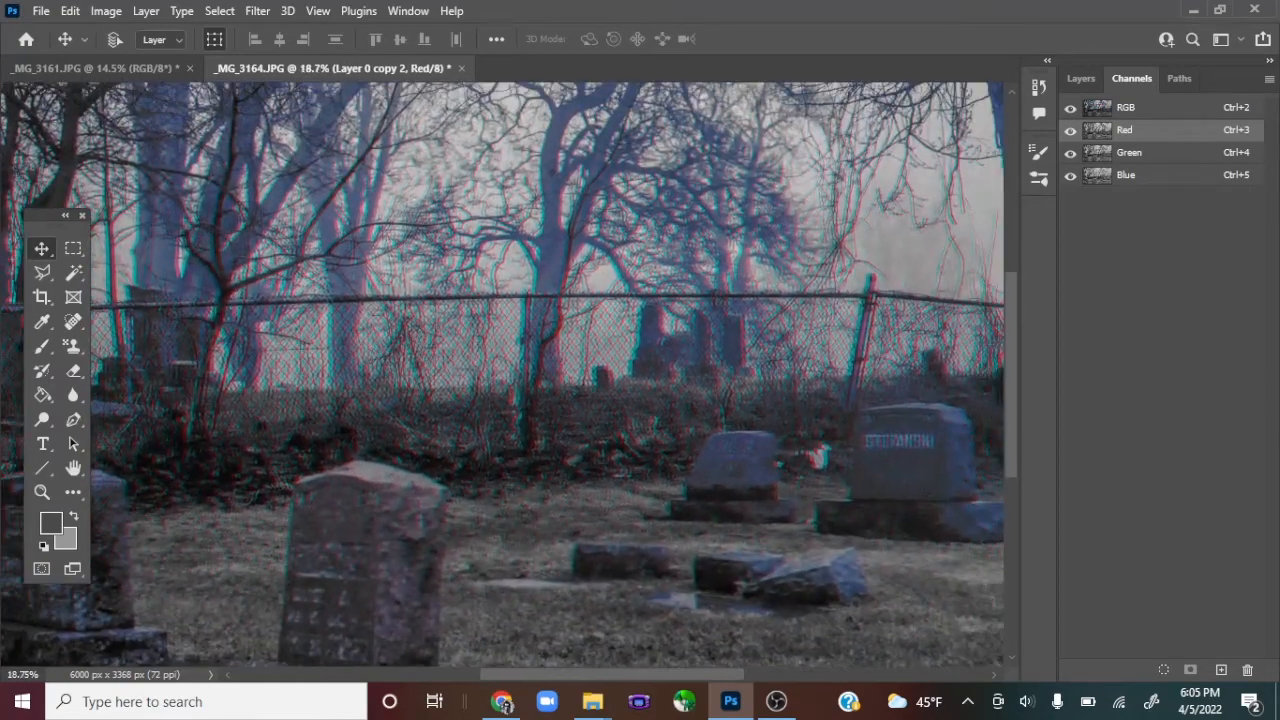
scroll(625, 235, "down", 2)
scroll(659, 240, "up", 2)
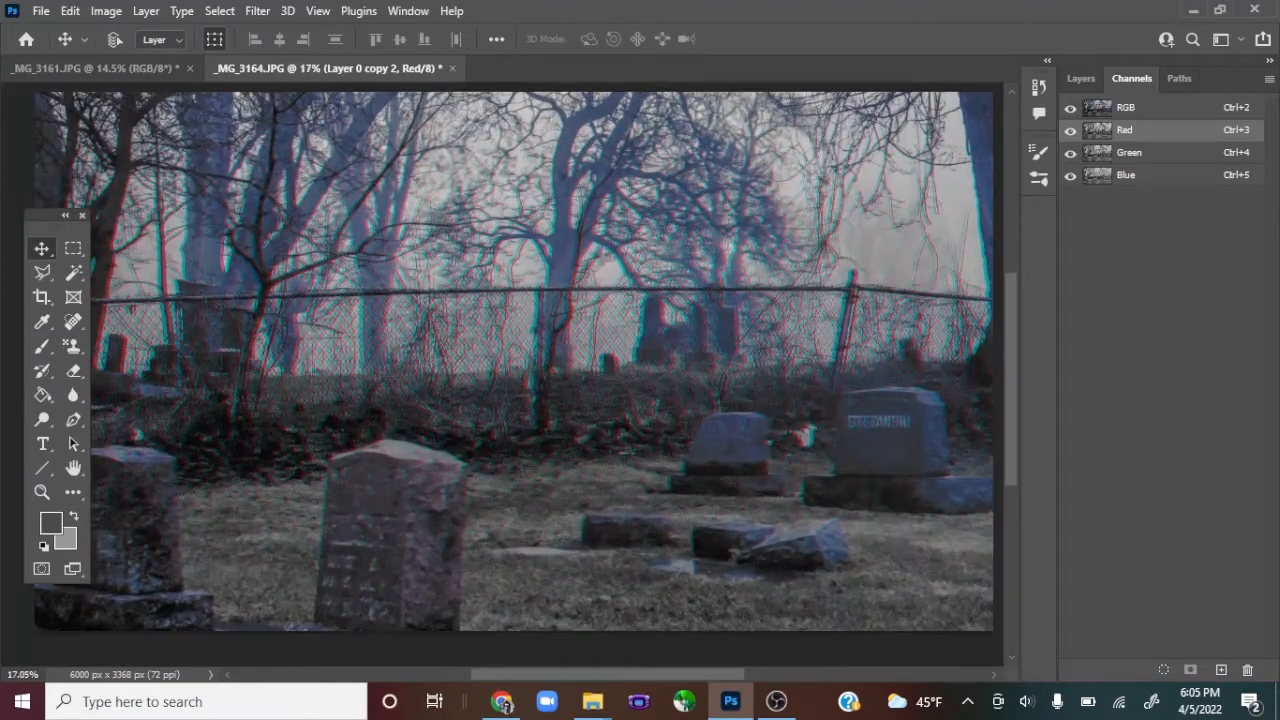
Return to the composite RGB view, set the opacity of Layer 0 copy 2 to 50%, and leave no layer selected.
scroll(659, 240, "down", 1)
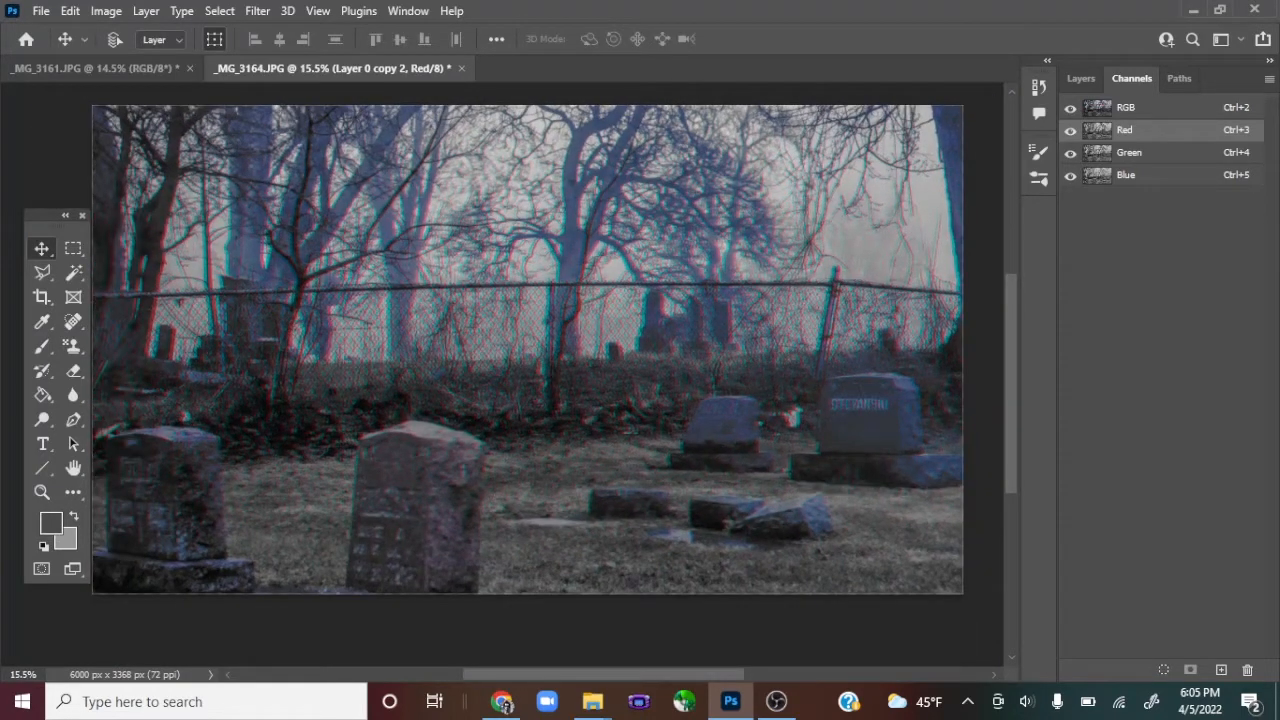
left_click(1126, 107)
left_click(1081, 78)
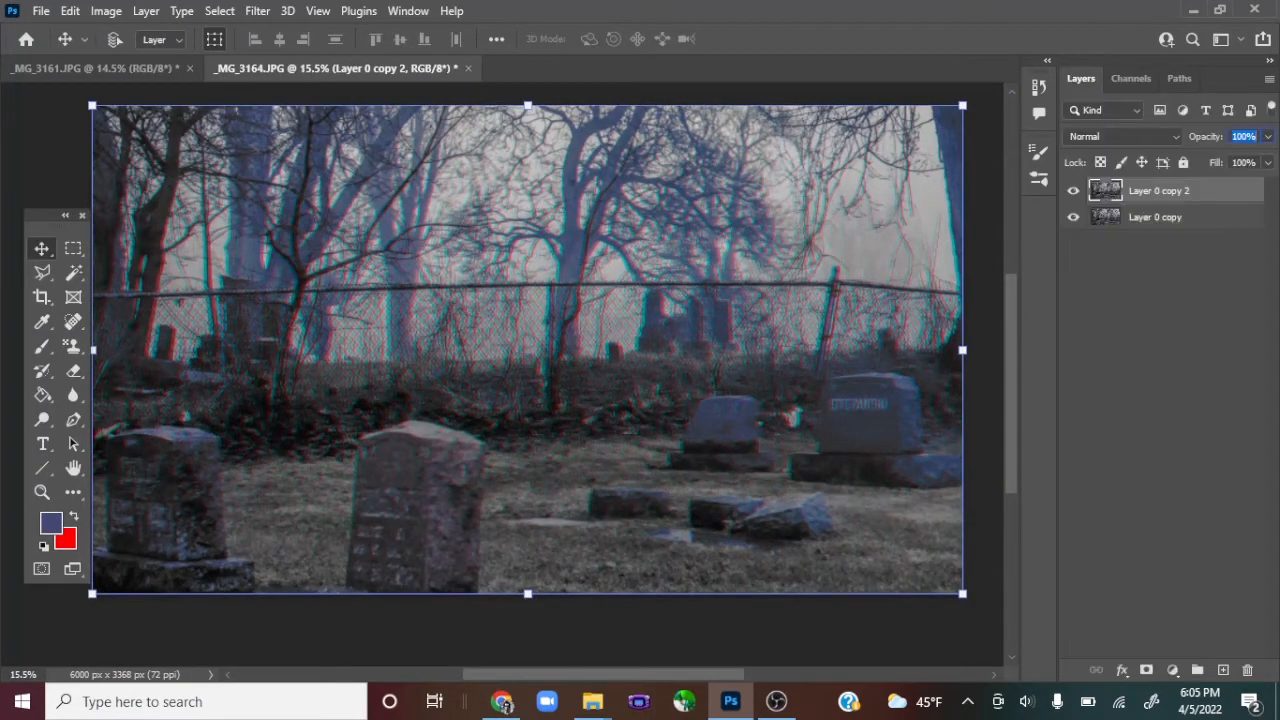
left_click(1160, 330)
left_click(1160, 191)
left_click(1244, 136)
type("50")
key("Return")
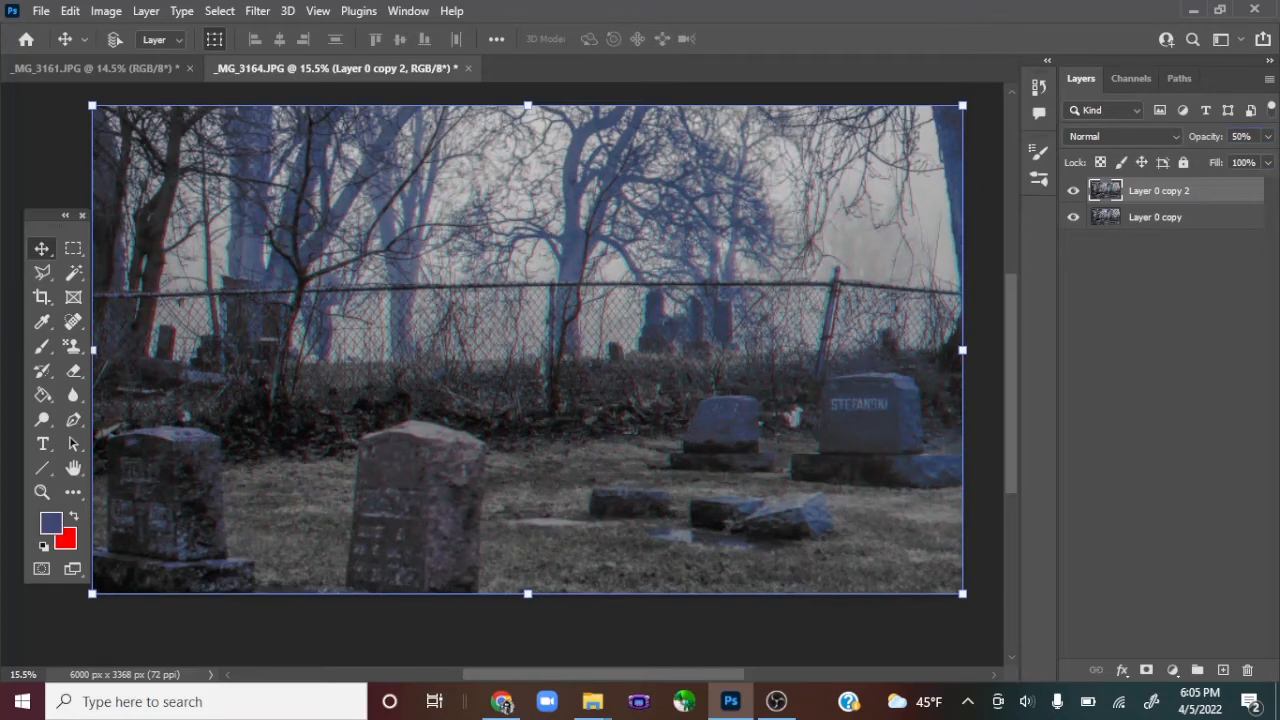
left_click(1160, 350)
Examine the softened red and cyan fringing up close along the fence, trees and gravestones, and across the whole photo.
scroll(537, 300, "up", 6)
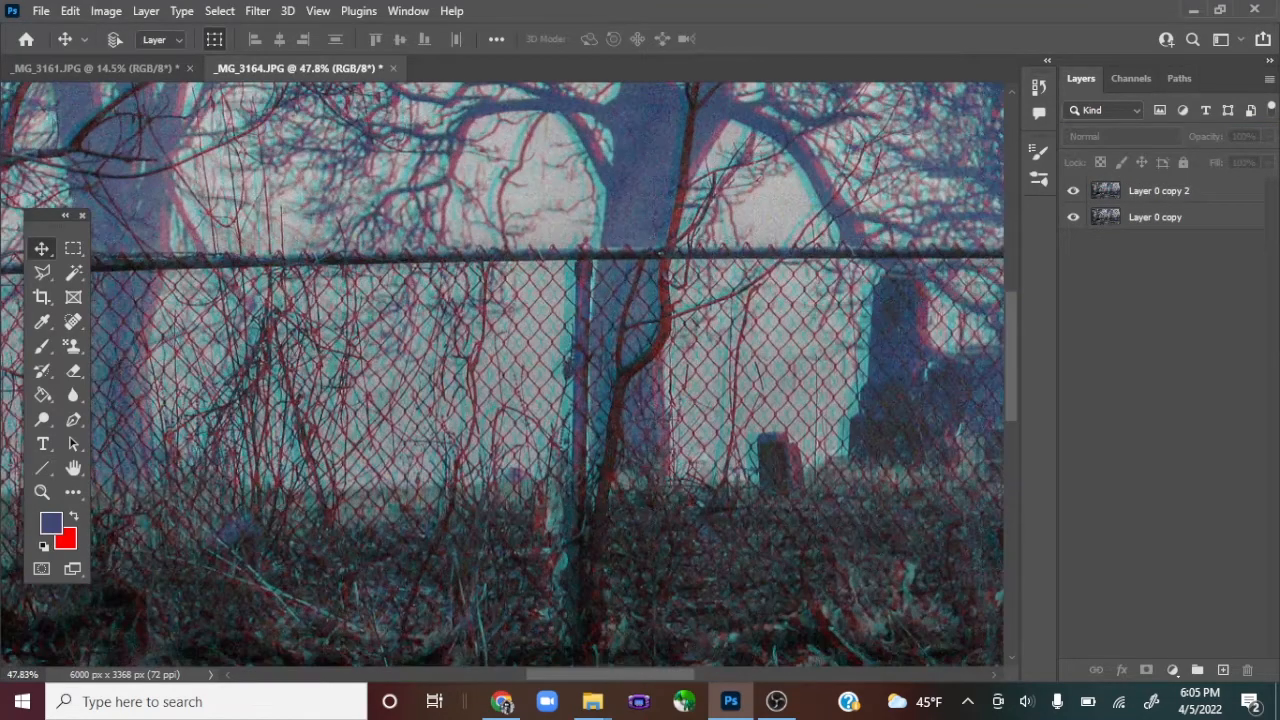
scroll(275, 300, "down", 2)
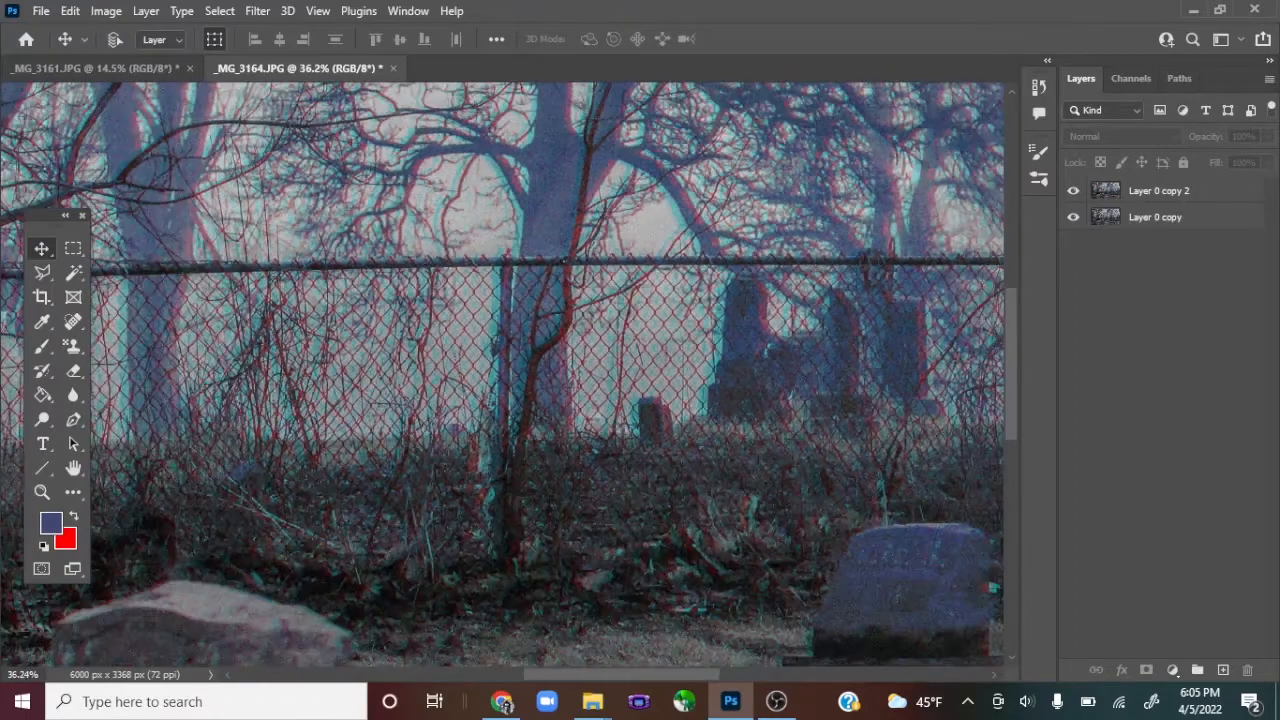
scroll(503, 375, "right", 3)
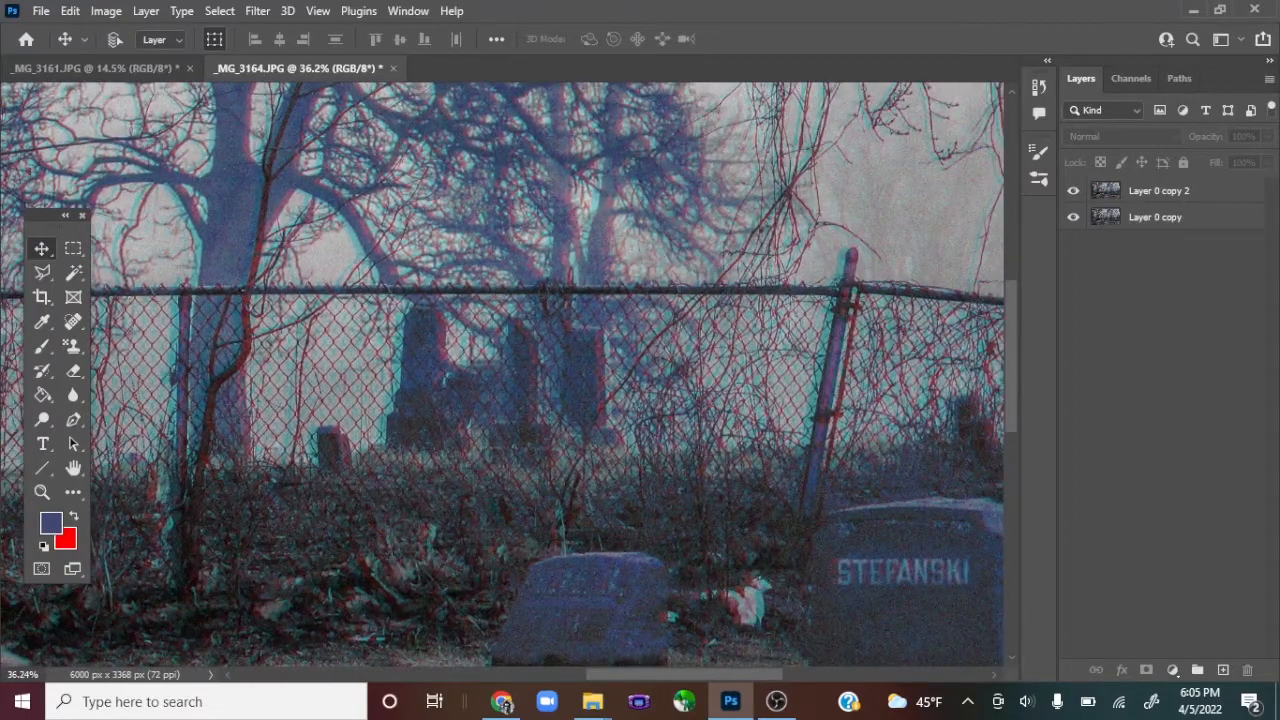
left_click(503, 375)
left_click(627, 272)
left_click_drag(627, 290, 722, 304)
scroll(665, 372, "down", 5)
scroll(600, 291, "down", 5)
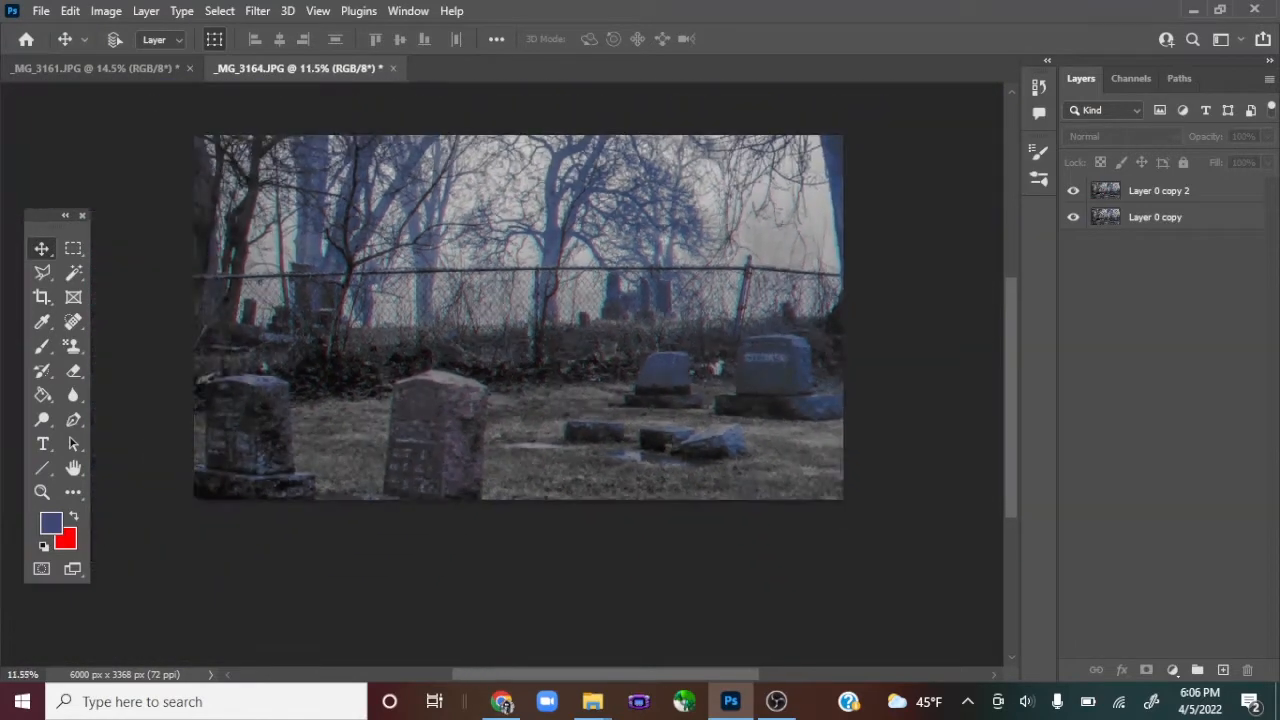
scroll(615, 295, "up", 1)
left_click_drag(512, 252, 546, 290)
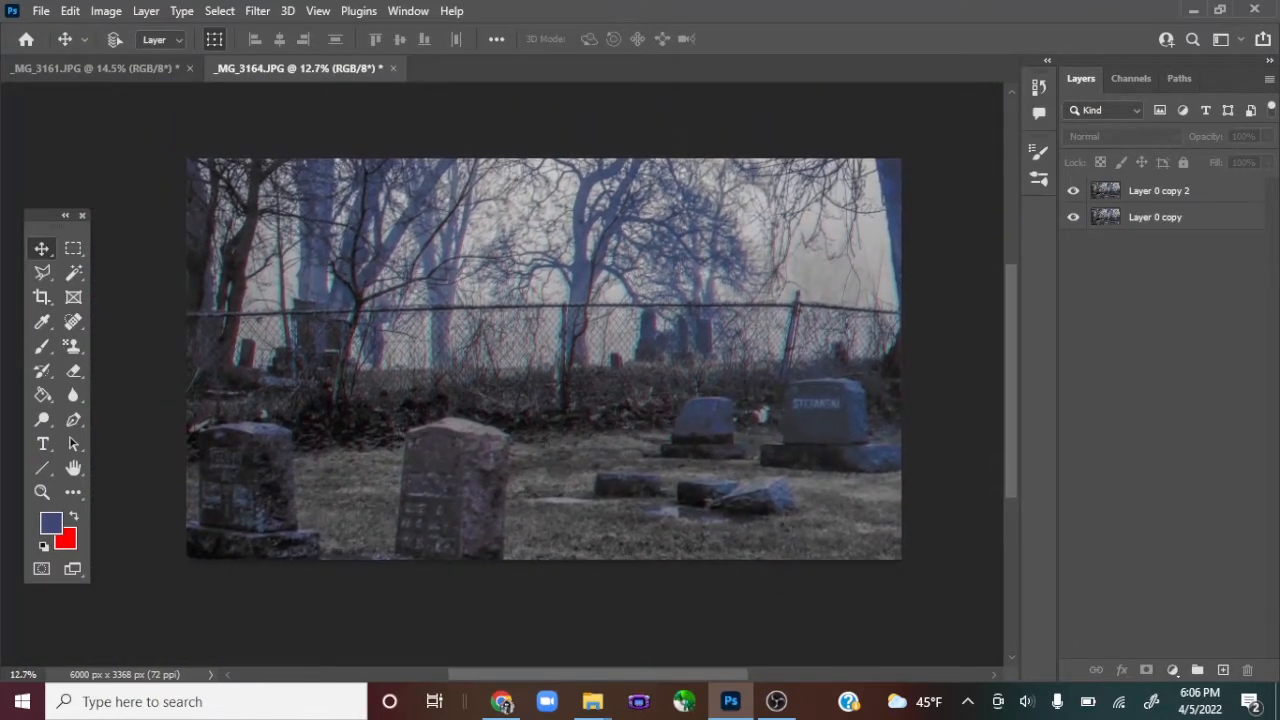
scroll(546, 290, "up", 1)
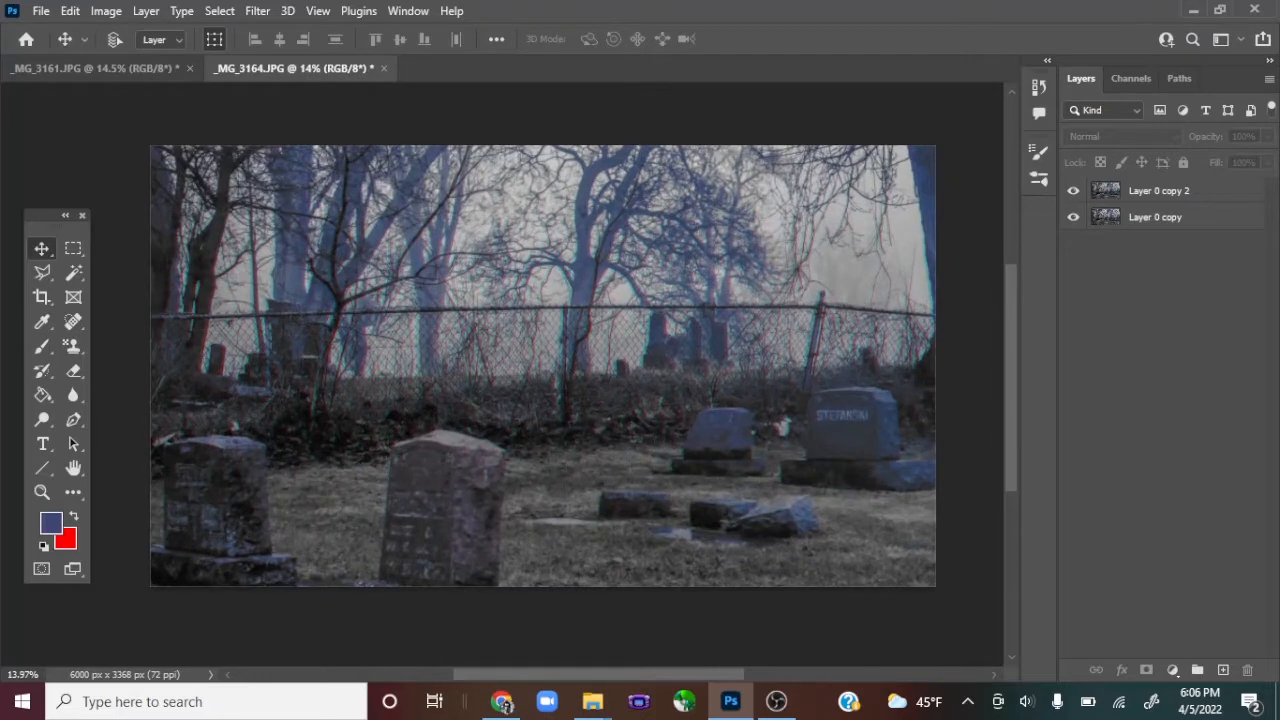